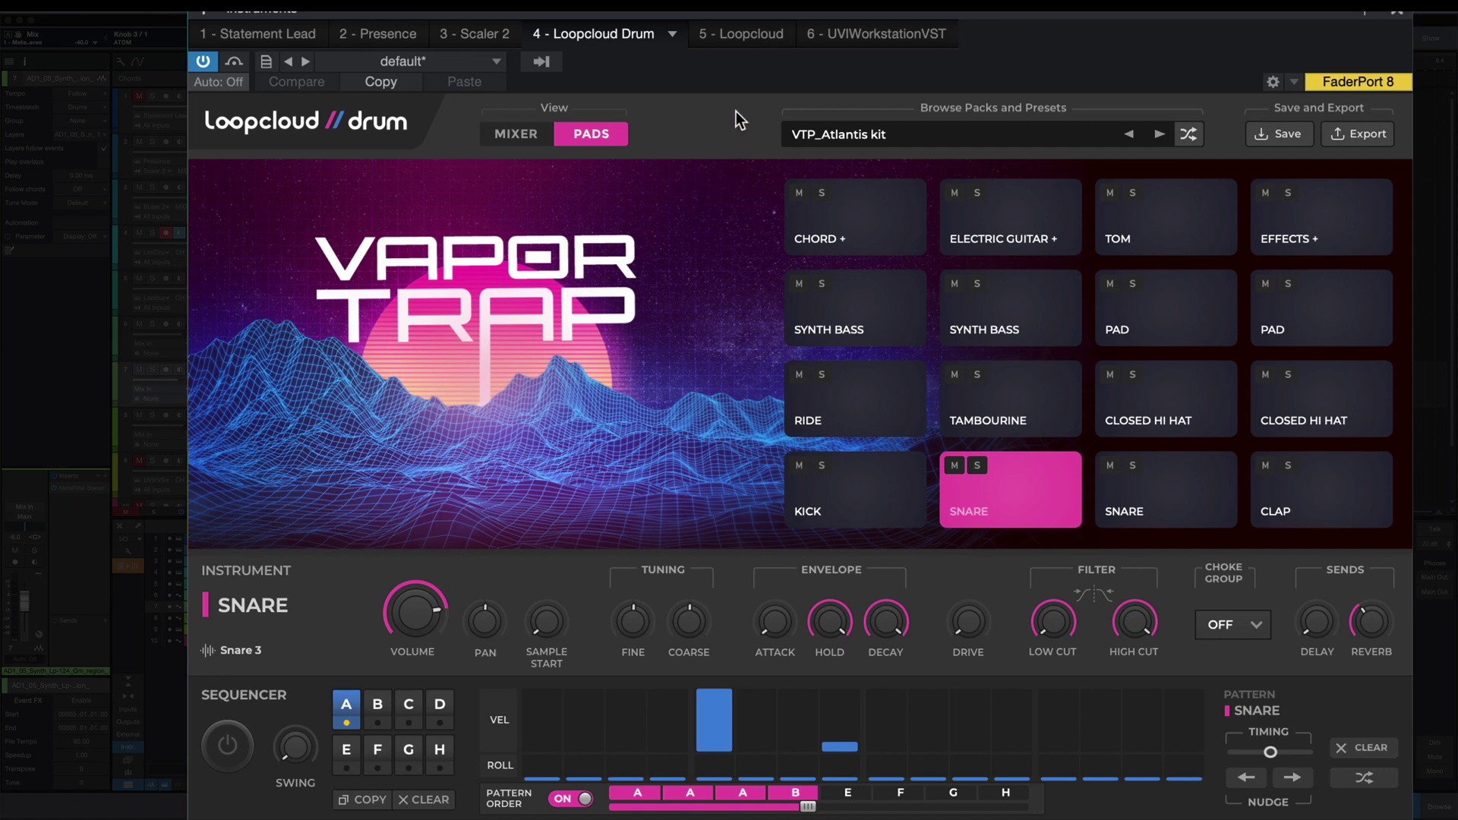
# Step: Open the pack browser and filter it to purchased packs to see Vapor Trap's three kits
pyautogui.click(944, 135)
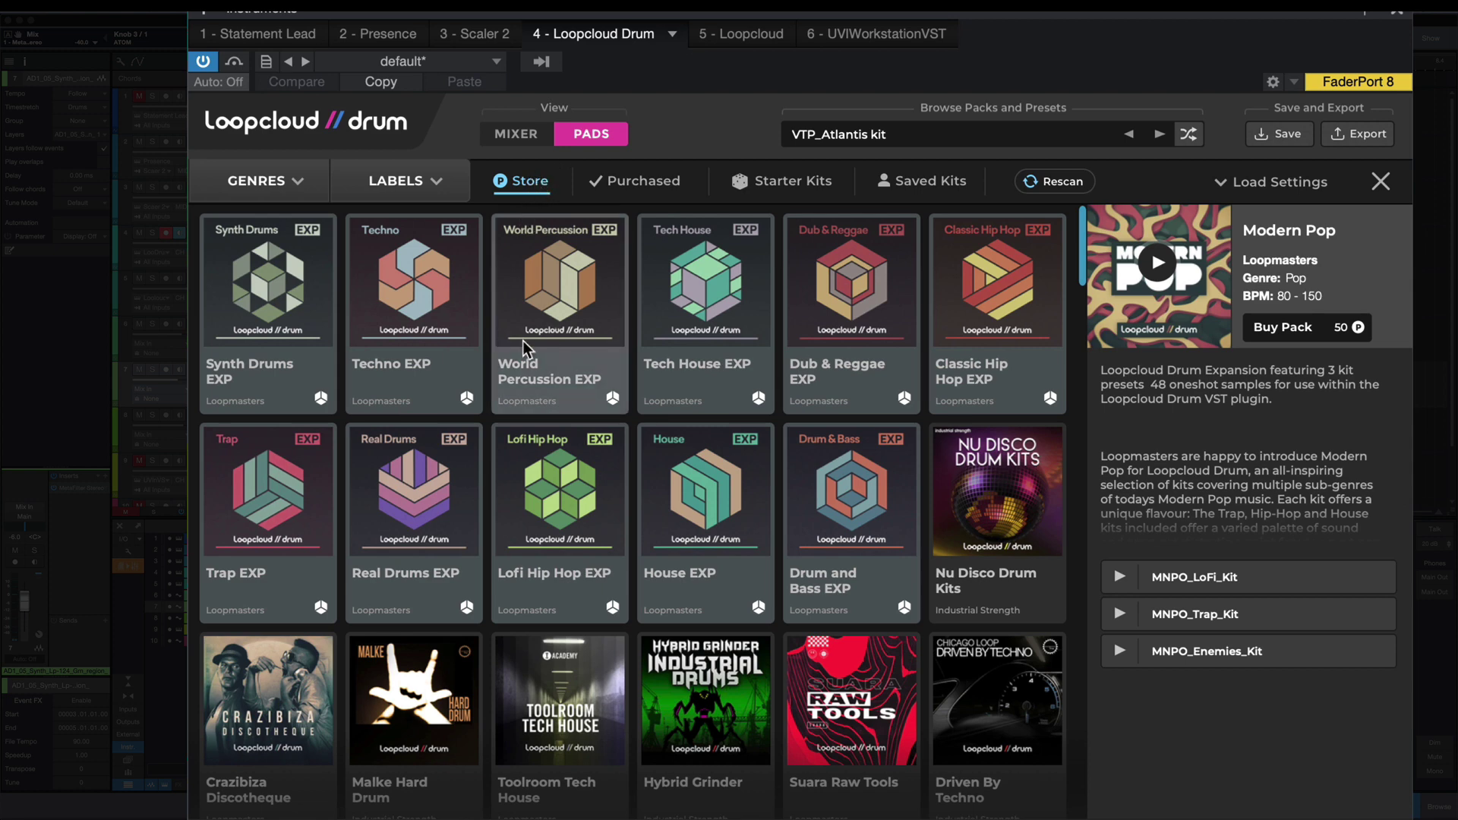
pyautogui.scroll(-1, 771, 350)
pyautogui.scroll(-2, 771, 349)
pyautogui.scroll(-2, 773, 339)
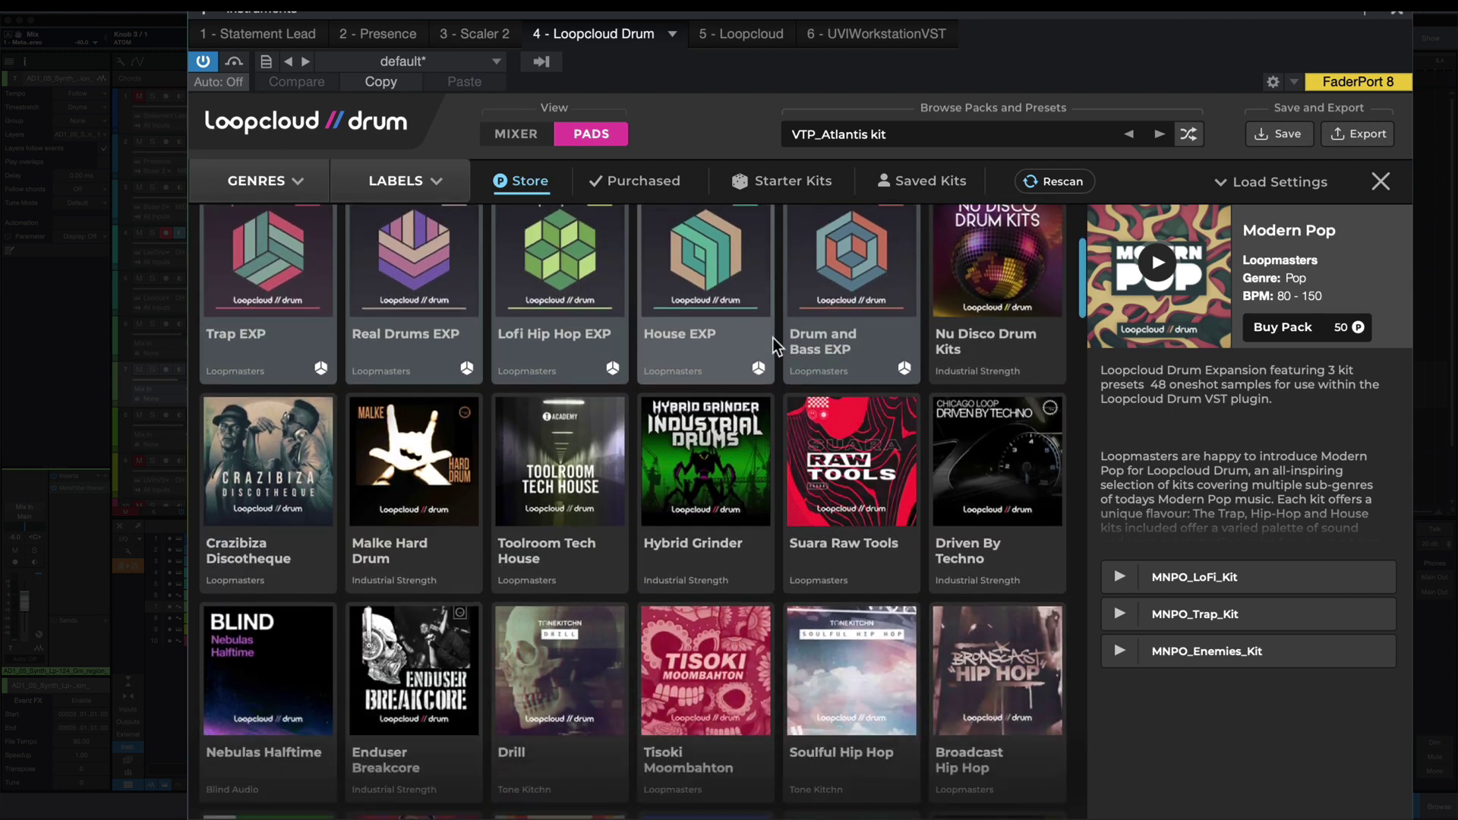
pyautogui.scroll(-5, 774, 338)
pyautogui.scroll(-3, 771, 333)
pyautogui.scroll(-3, 776, 315)
pyautogui.scroll(2, 776, 315)
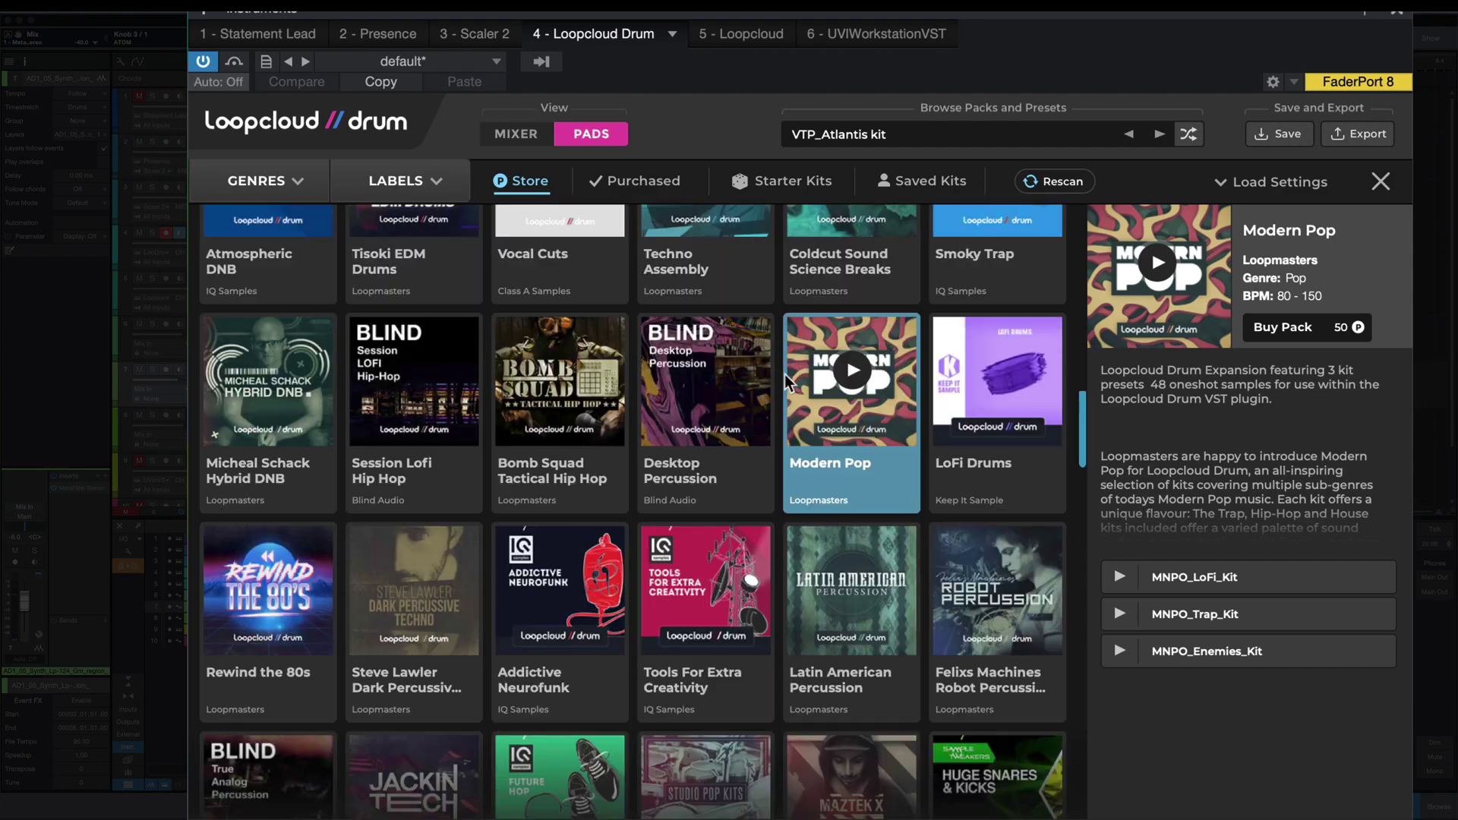
pyautogui.scroll(4, 798, 254)
pyautogui.scroll(2, 797, 254)
pyautogui.scroll(4, 801, 227)
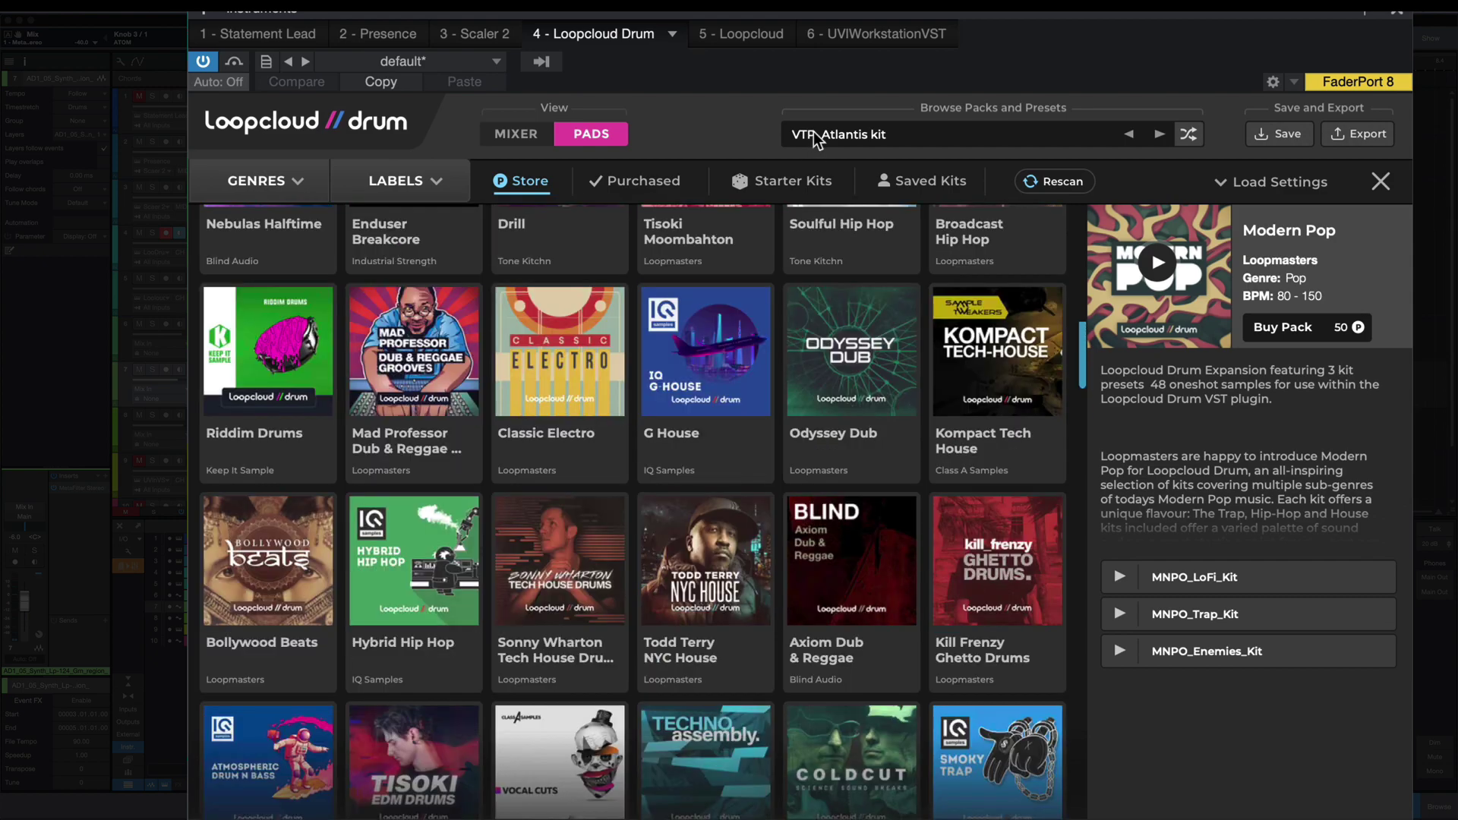
pyautogui.scroll(2, 740, 250)
pyautogui.click(644, 178)
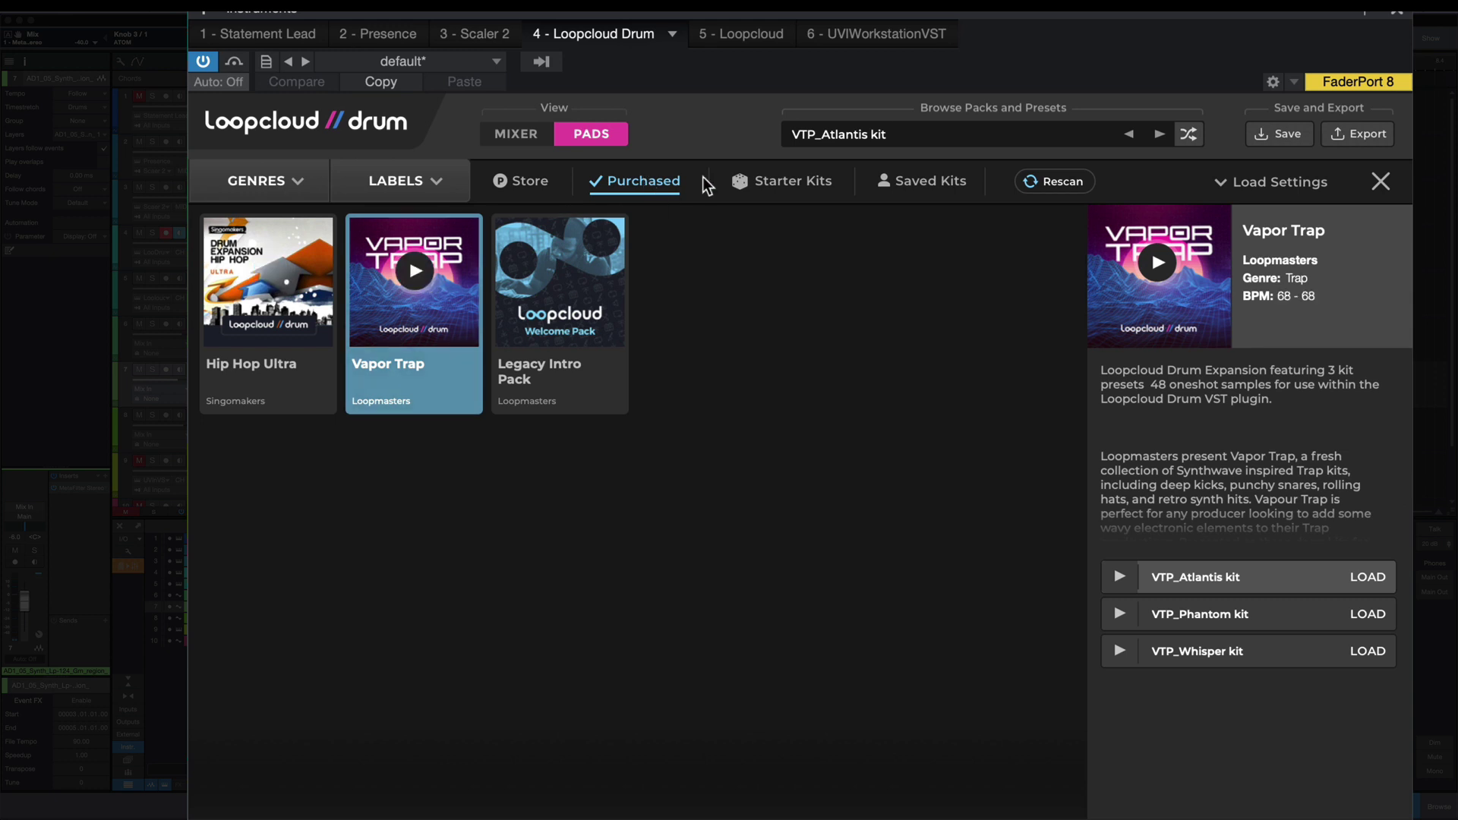
# Step: Look through the Starter Kits and Saved Kits lists, then return to the Vapor Trap Atlantis pads
pyautogui.click(780, 182)
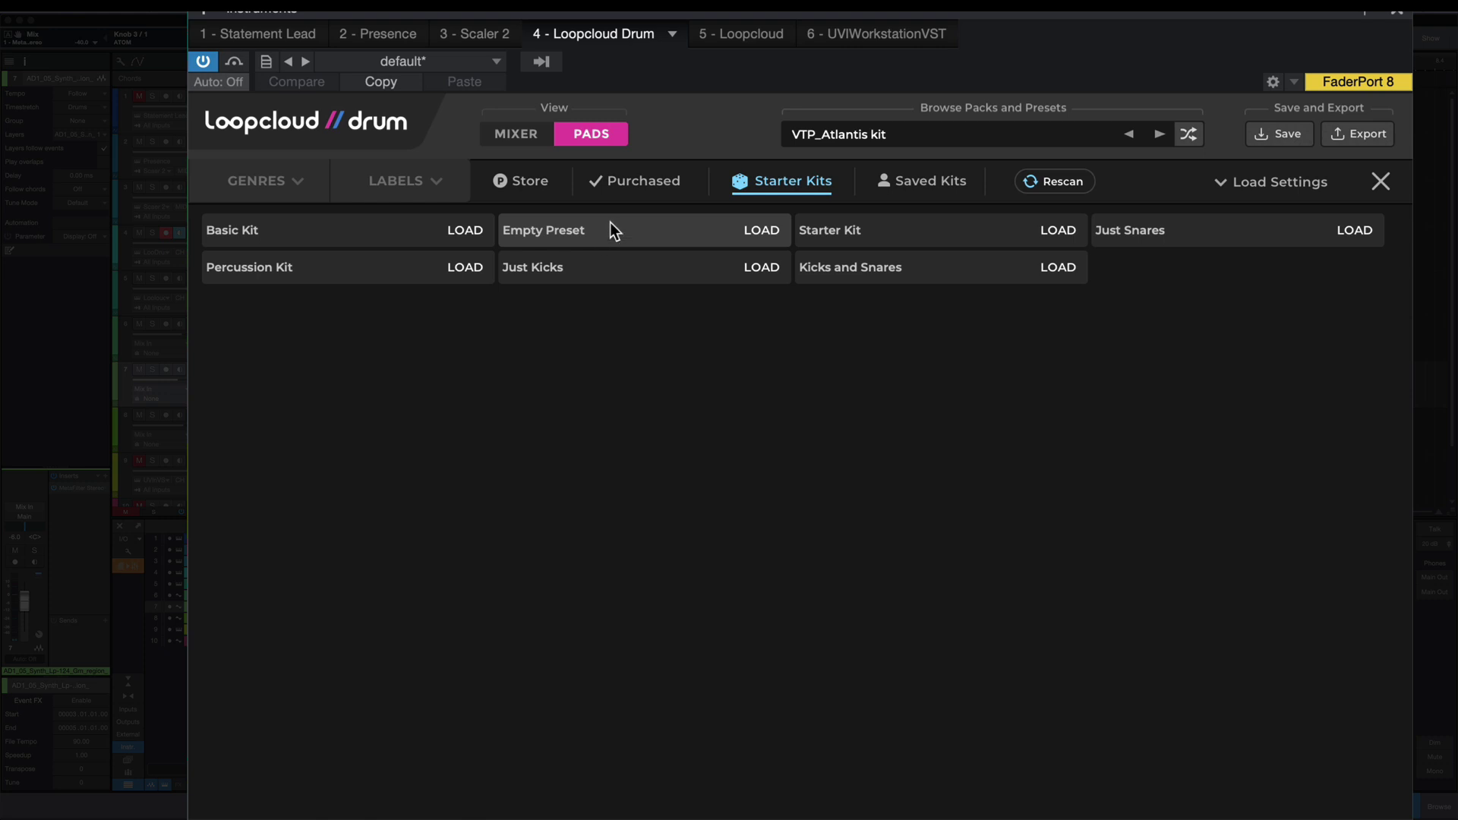
pyautogui.click(922, 187)
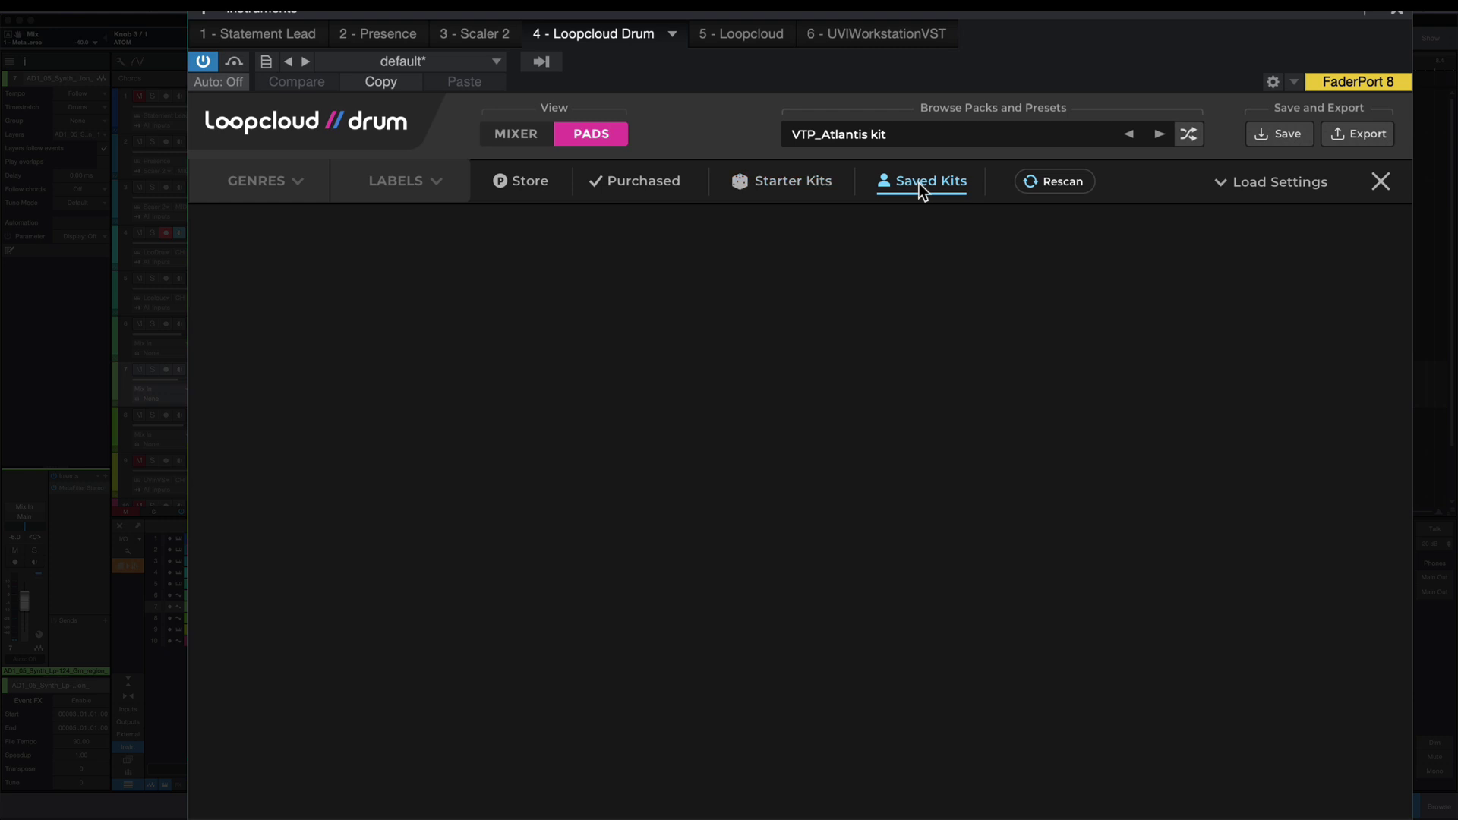
pyautogui.click(908, 136)
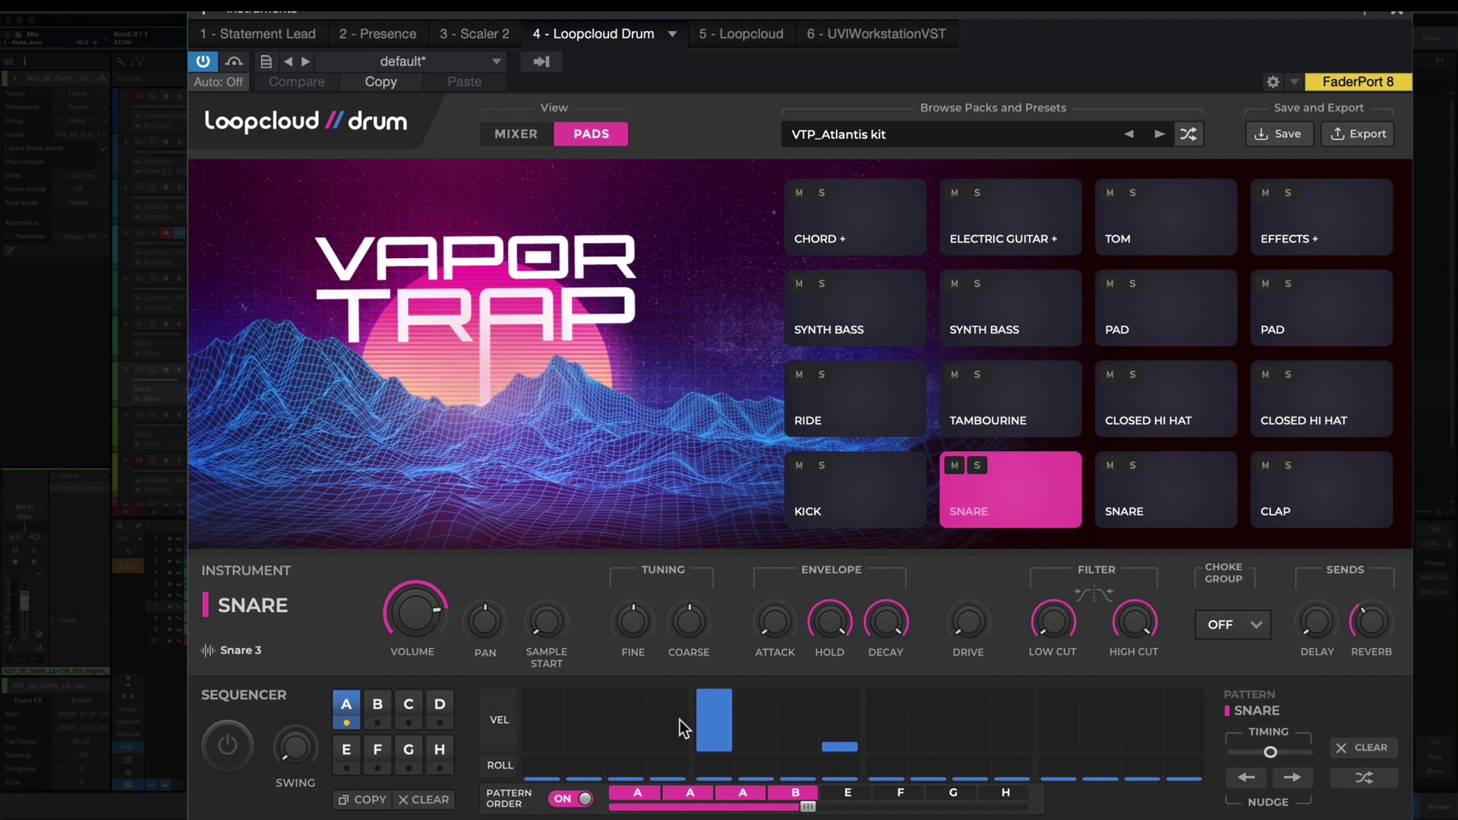
# Step: Open the KICK pad's sample randomiser, filtered to Kick and Trap
pyautogui.click(854, 501)
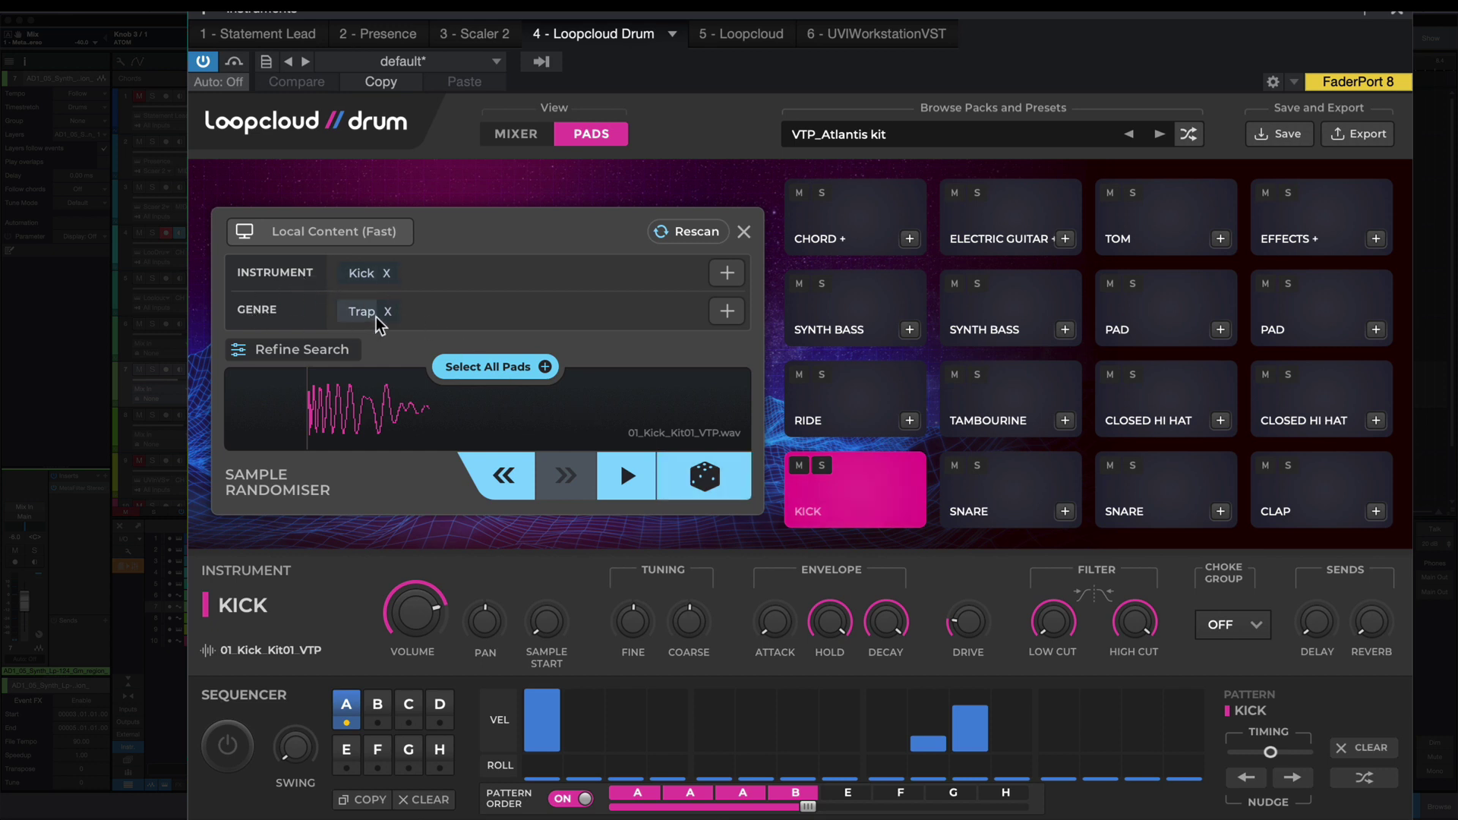
pyautogui.click(727, 275)
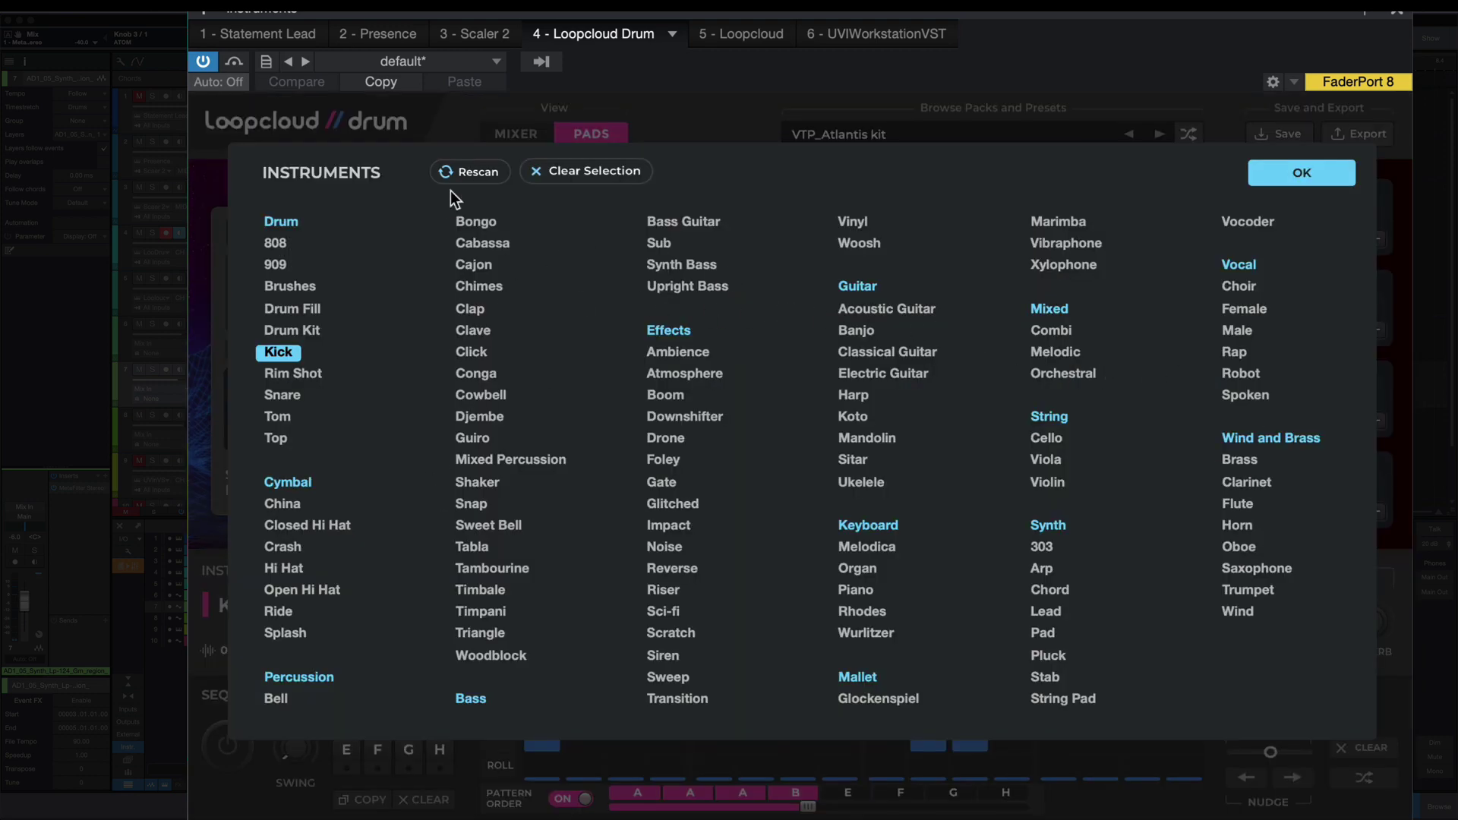
pyautogui.click(1292, 173)
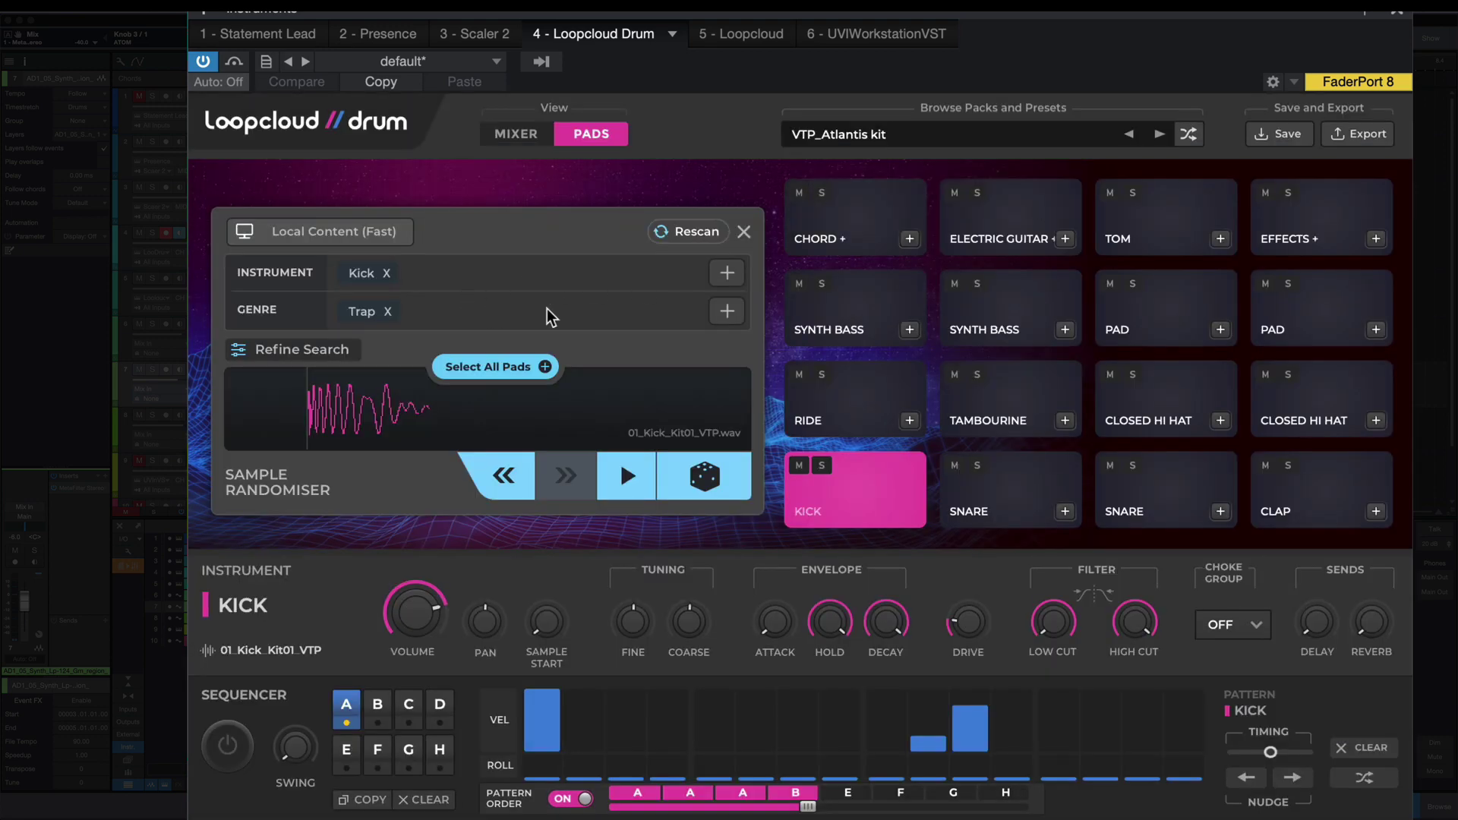
pyautogui.click(726, 311)
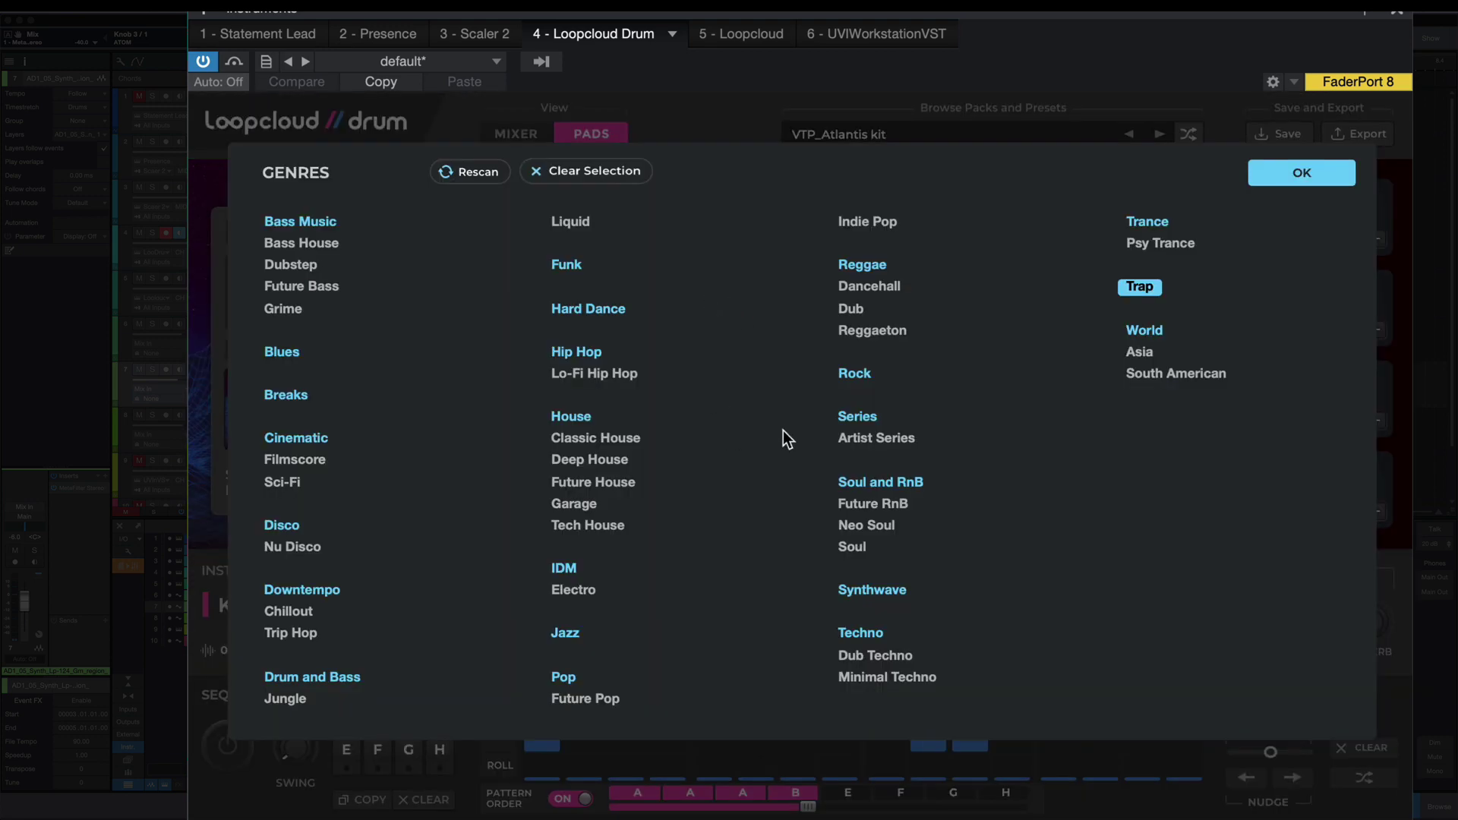
pyautogui.click(1302, 172)
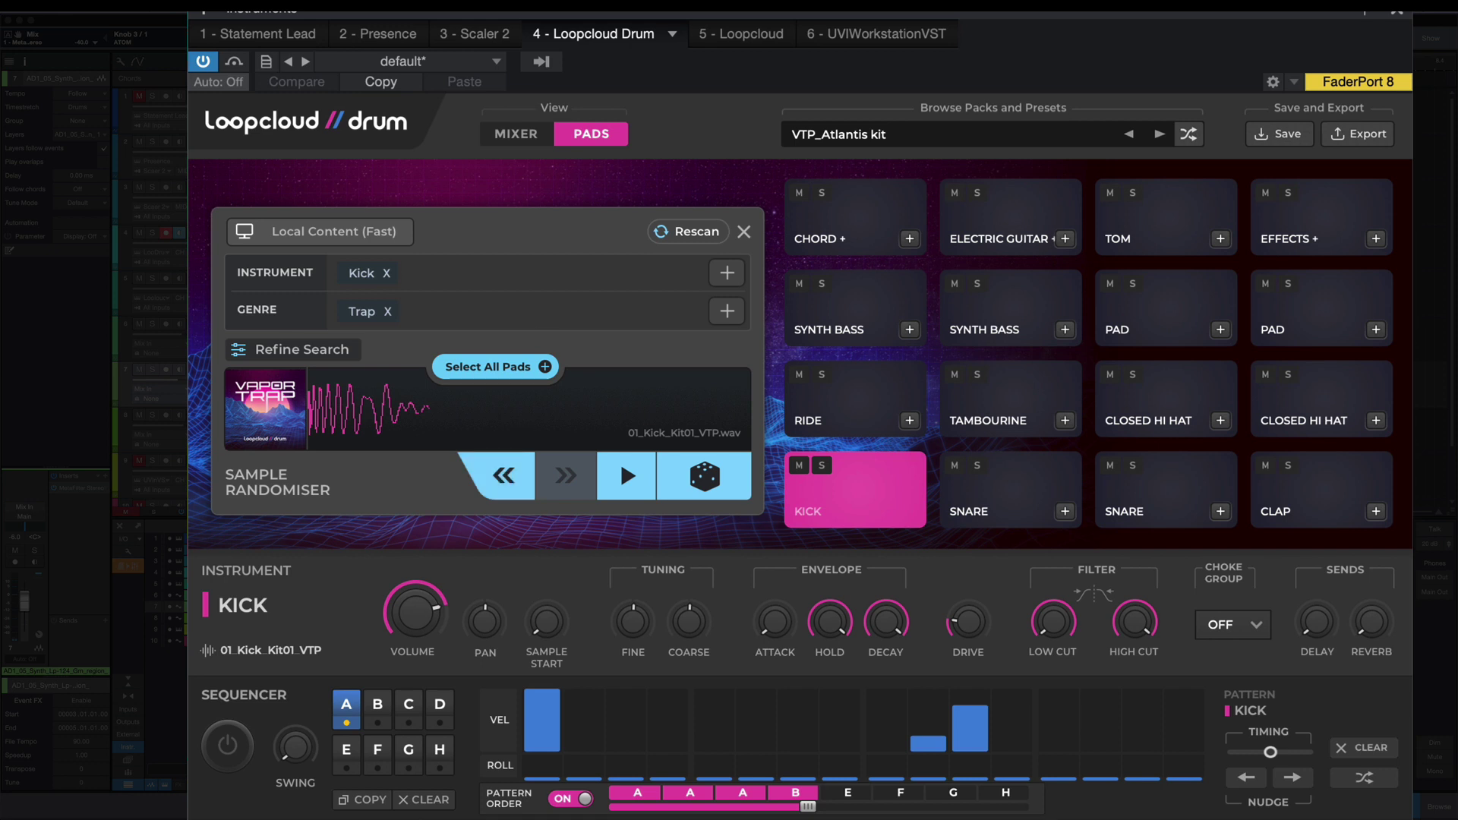
pyautogui.click(856, 499)
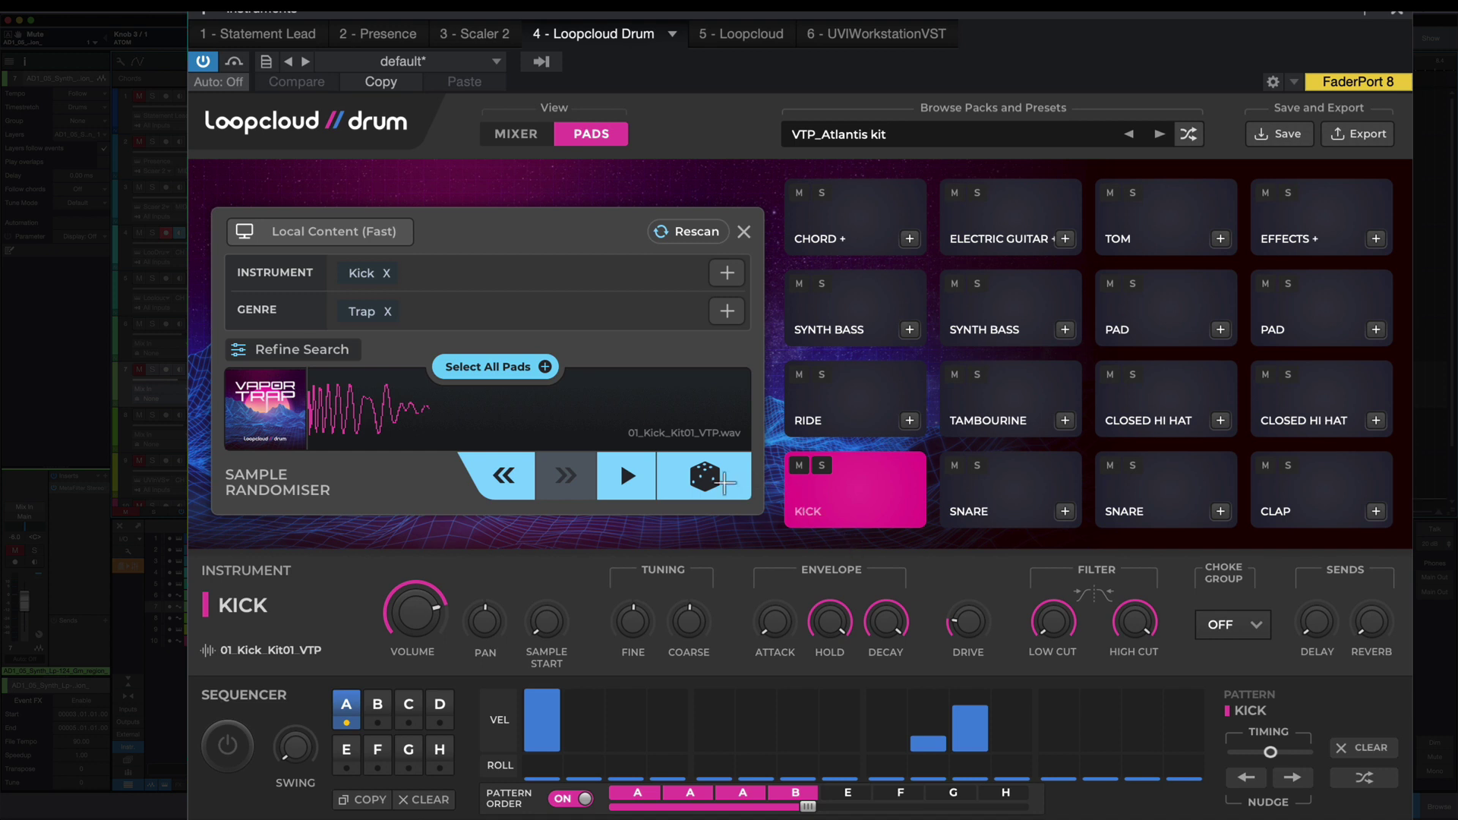
pyautogui.click(385, 235)
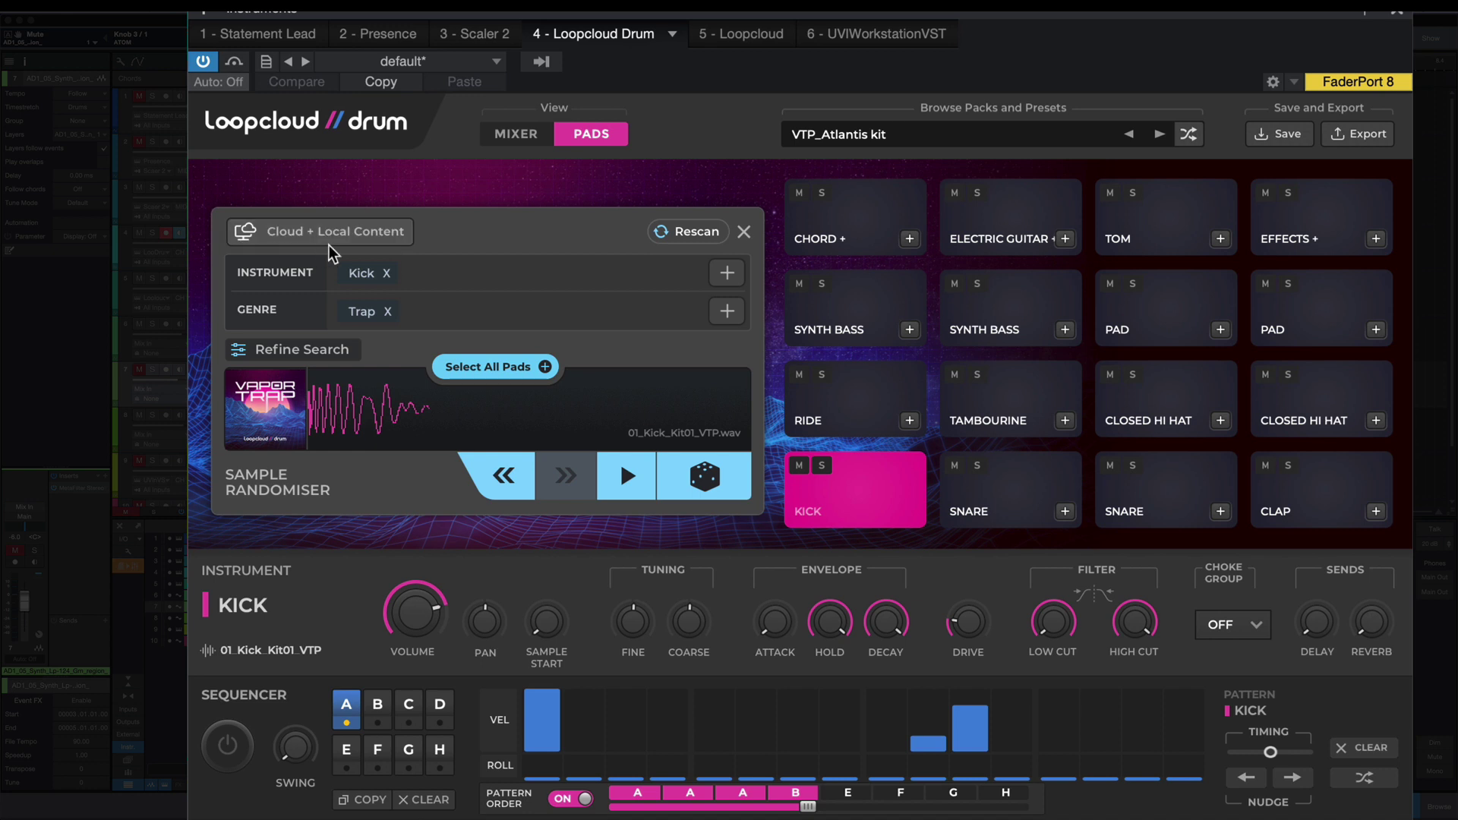
pyautogui.click(367, 238)
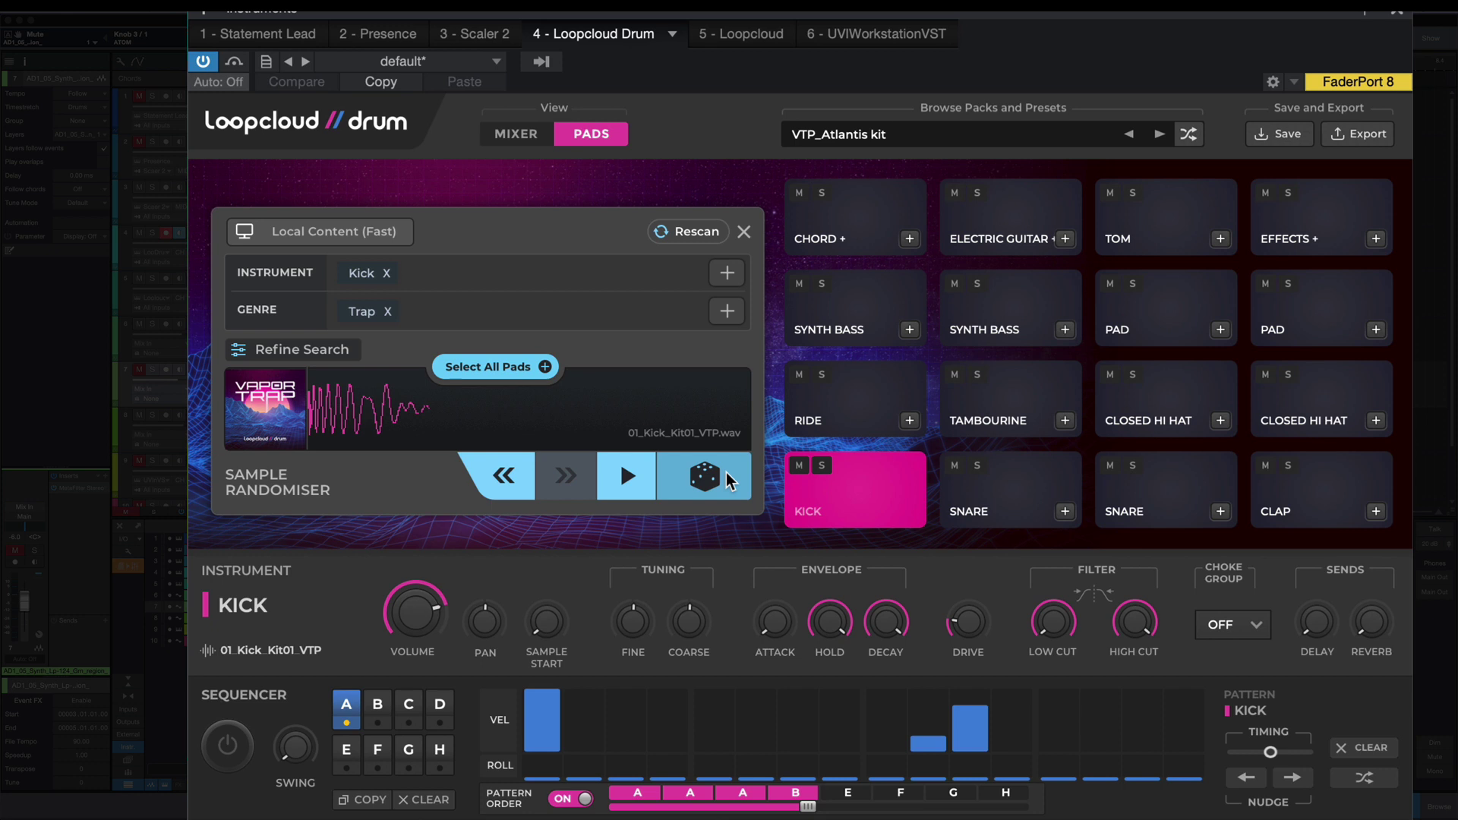
# Step: Roll a random kick from the library, stopping the search early so a sample loads
pyautogui.click(729, 480)
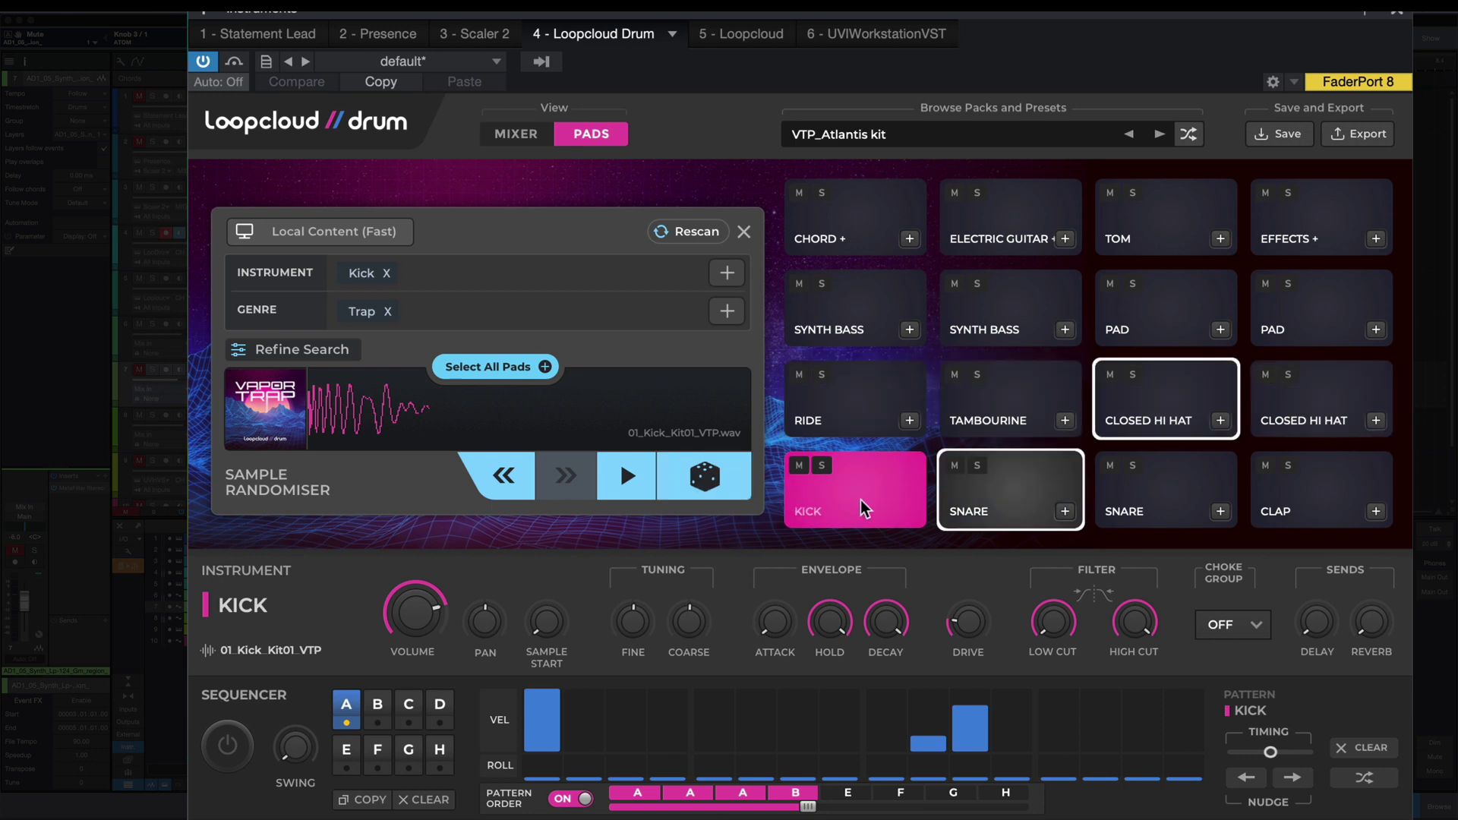
pyautogui.click(717, 481)
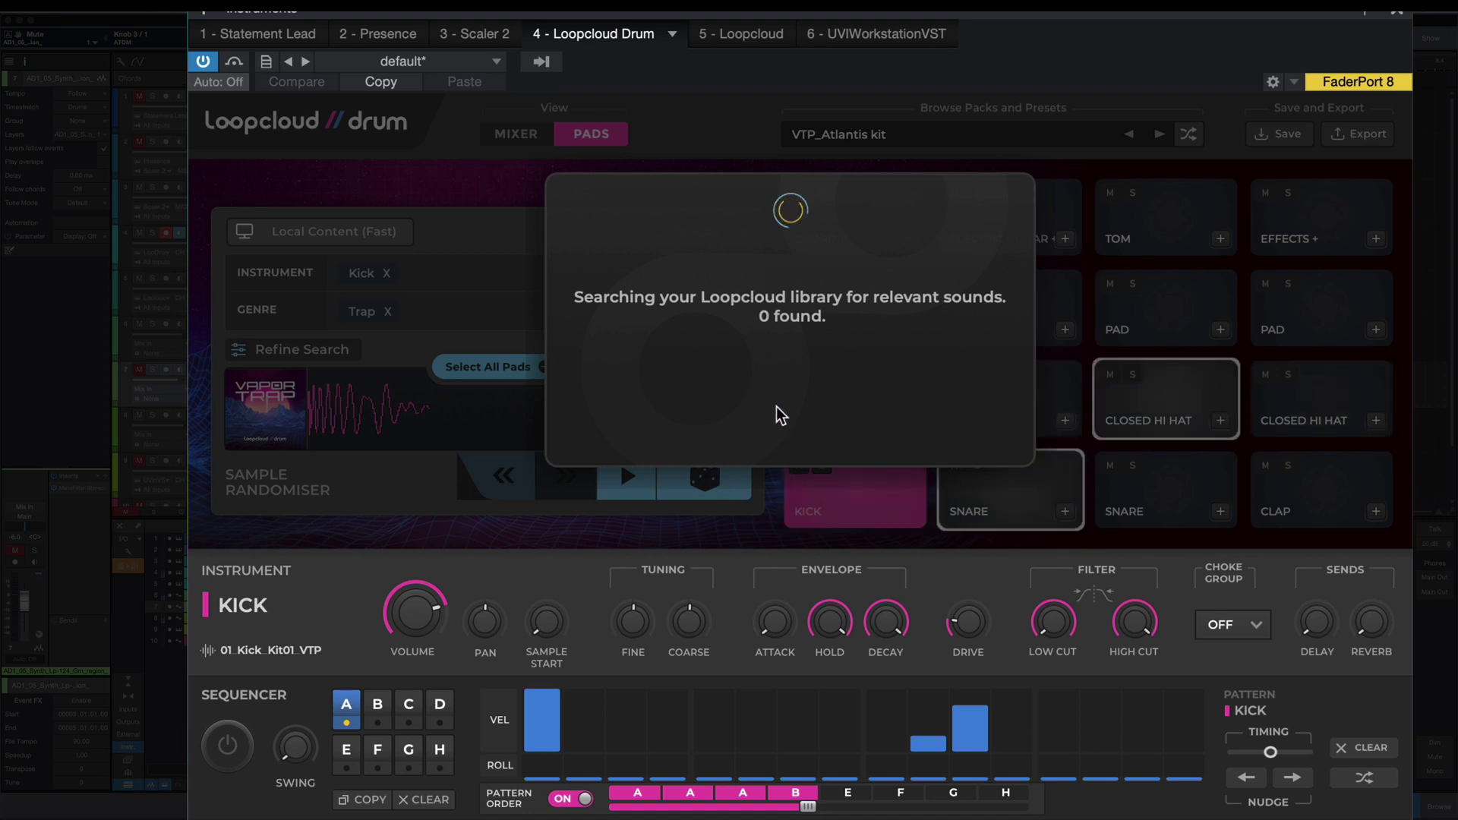
pyautogui.click(778, 417)
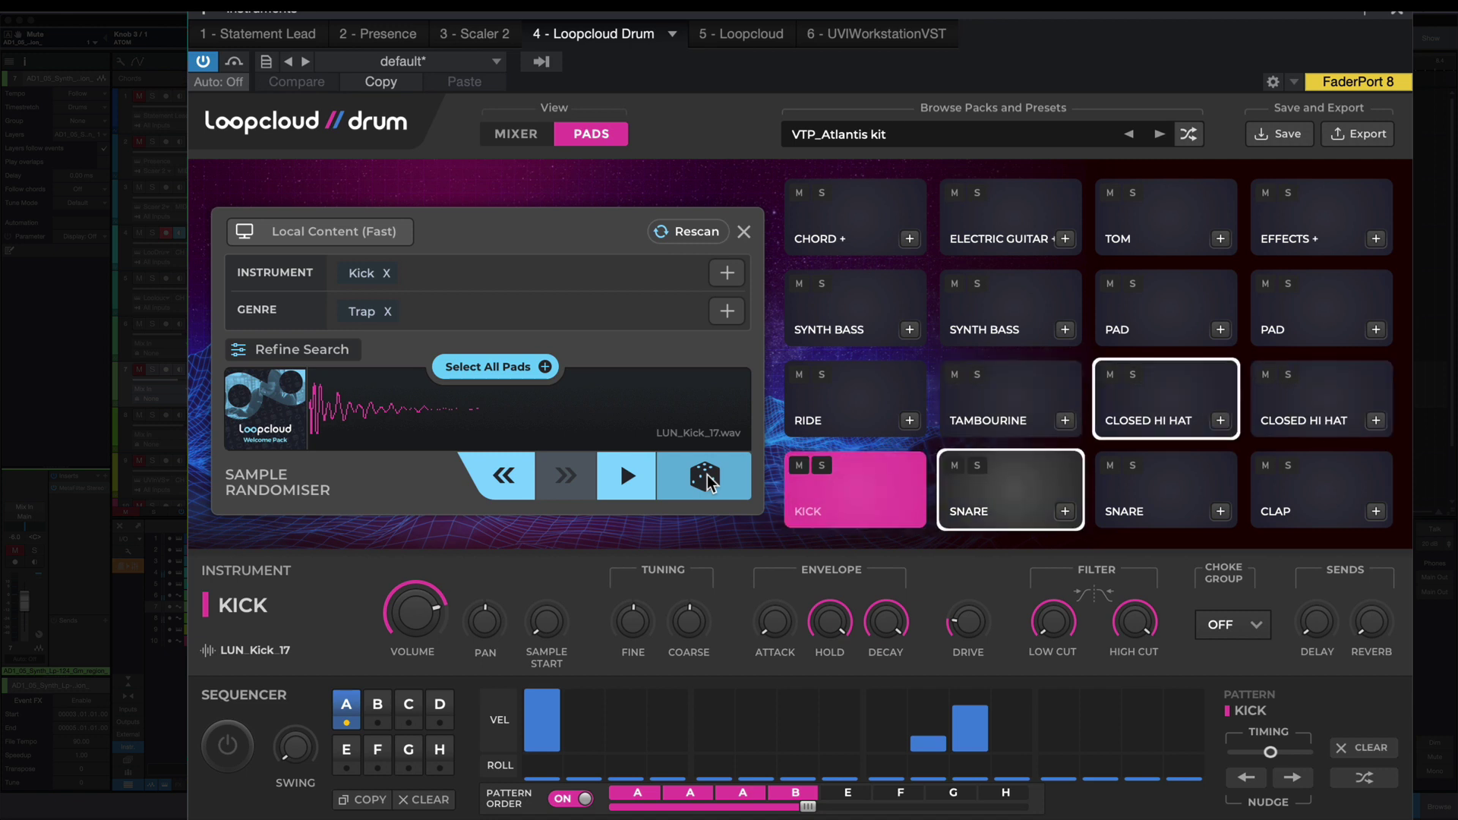
# Step: Re-roll the random kick sample until 01_Kick_Kit03_VTP is loaded
pyautogui.click(706, 481)
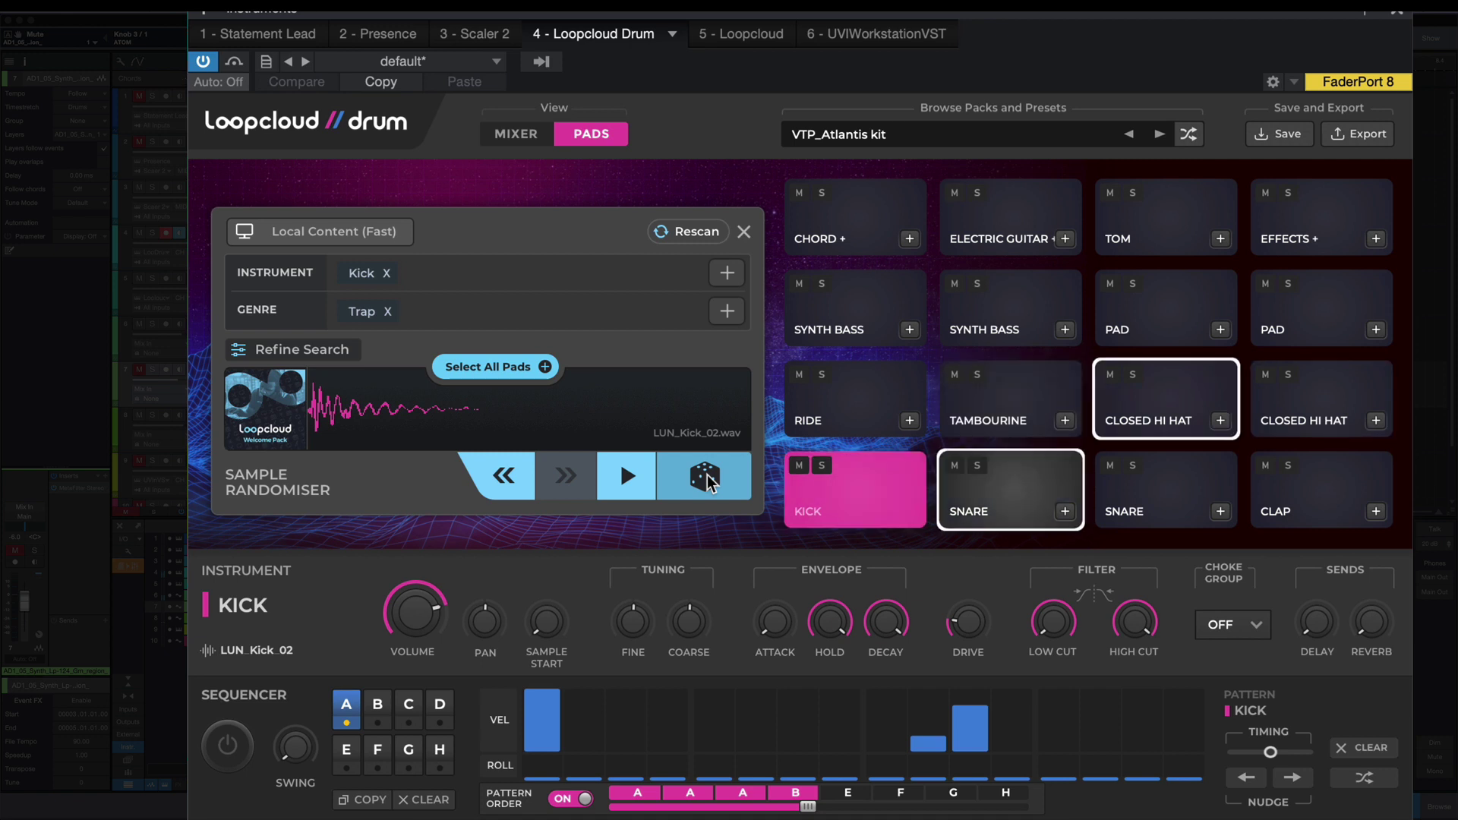
pyautogui.click(706, 480)
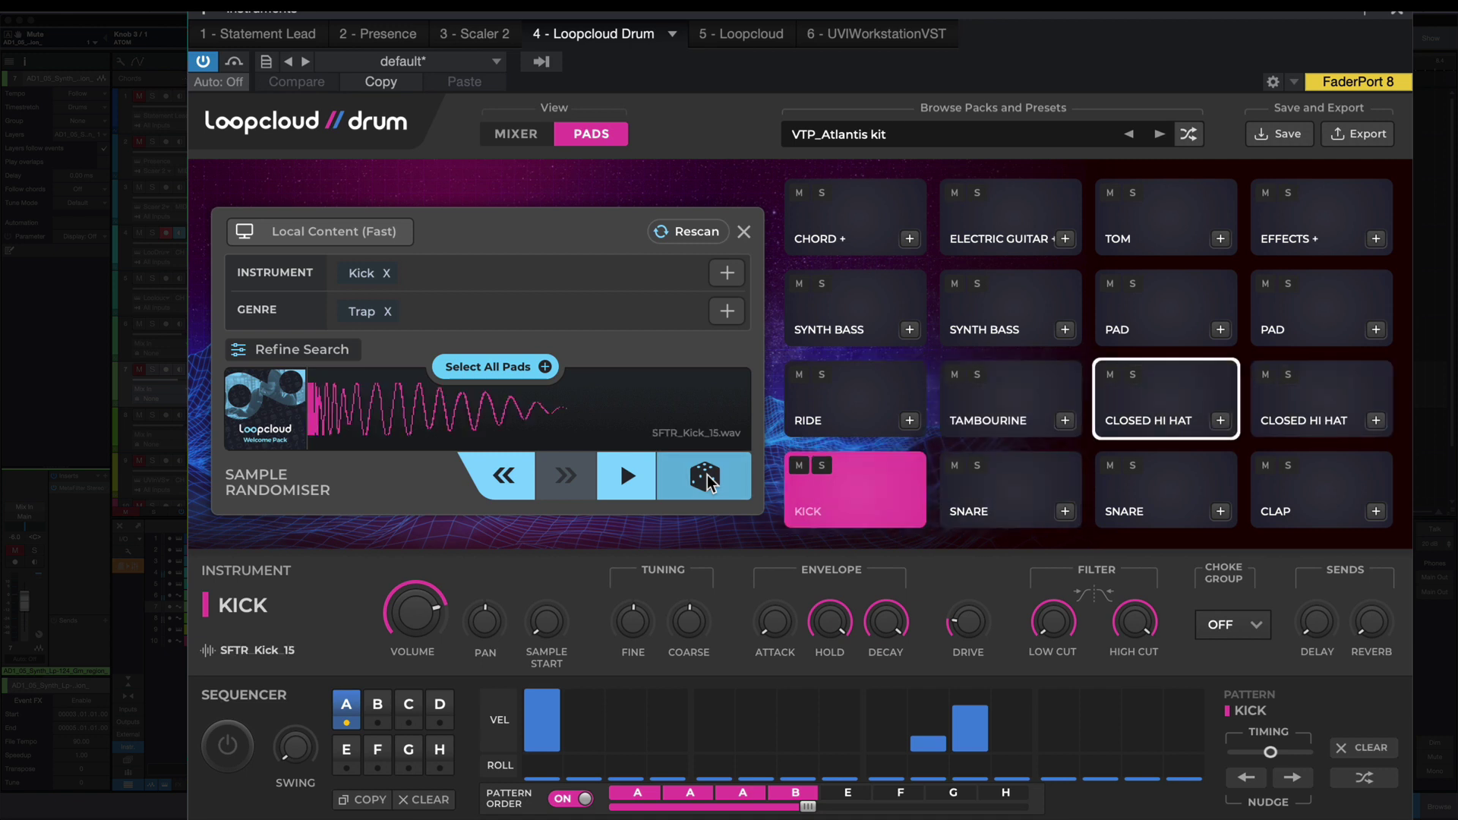
pyautogui.click(706, 480)
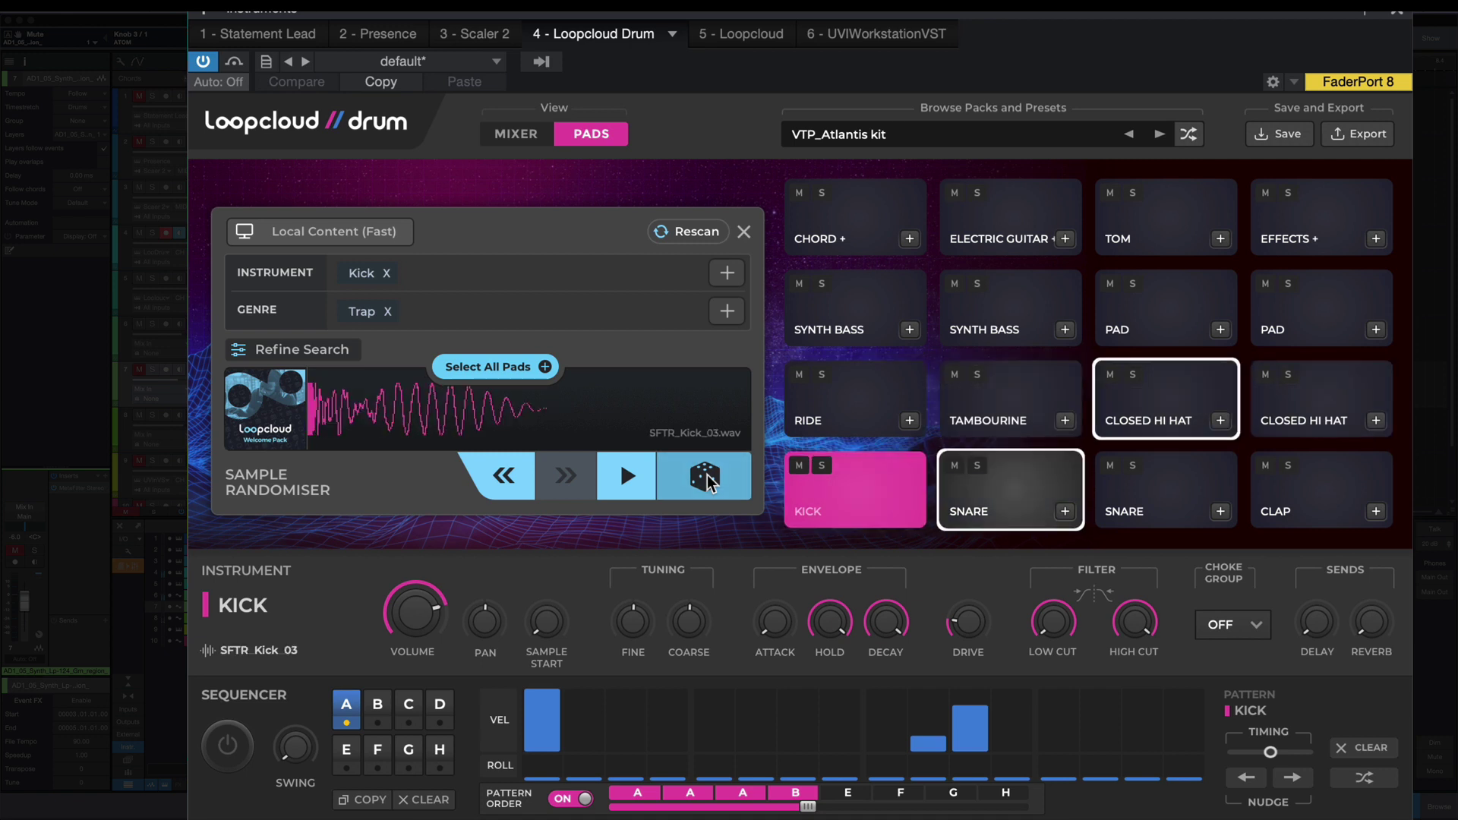
pyautogui.click(707, 480)
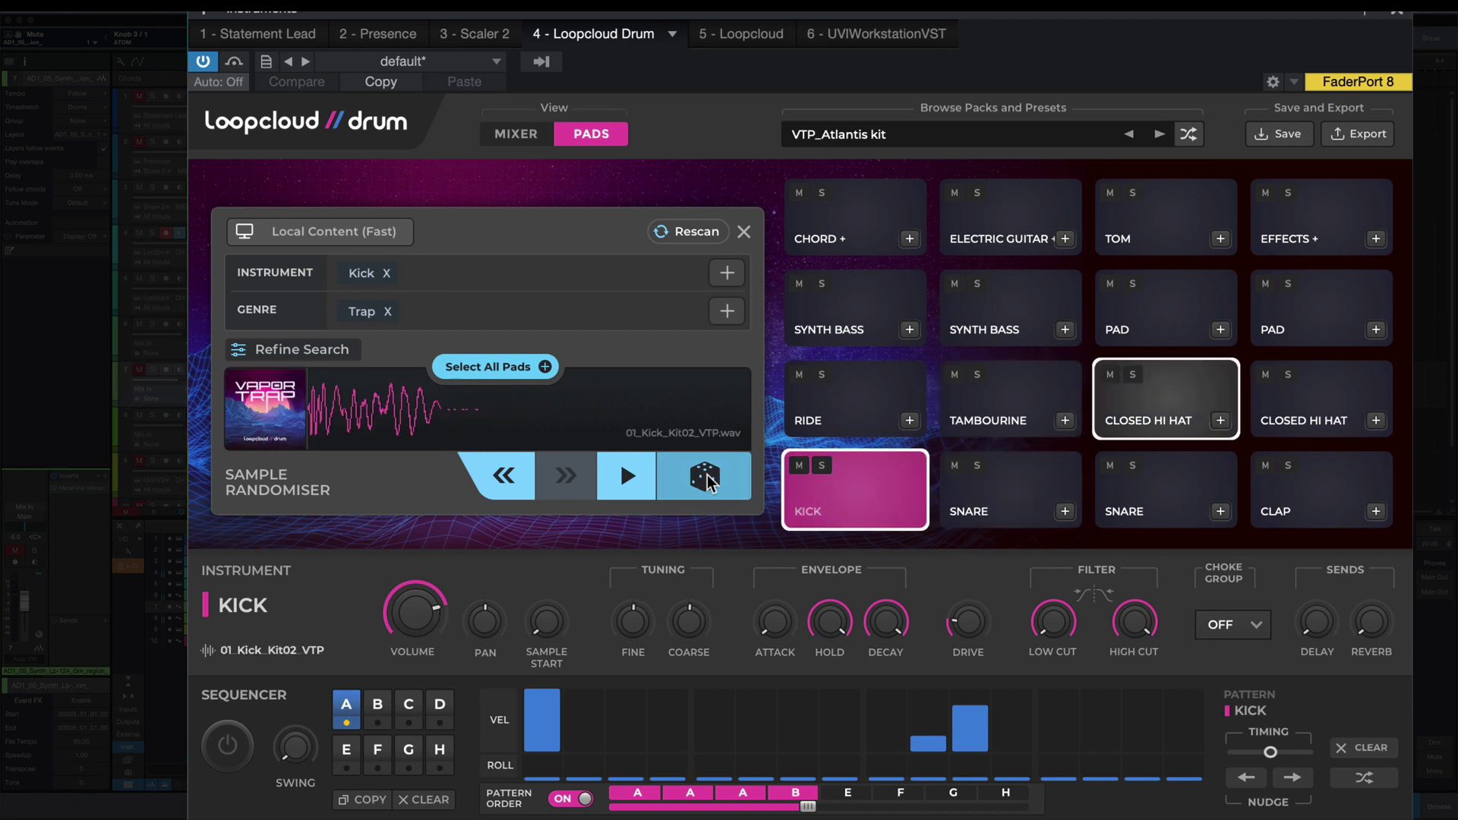
pyautogui.click(706, 481)
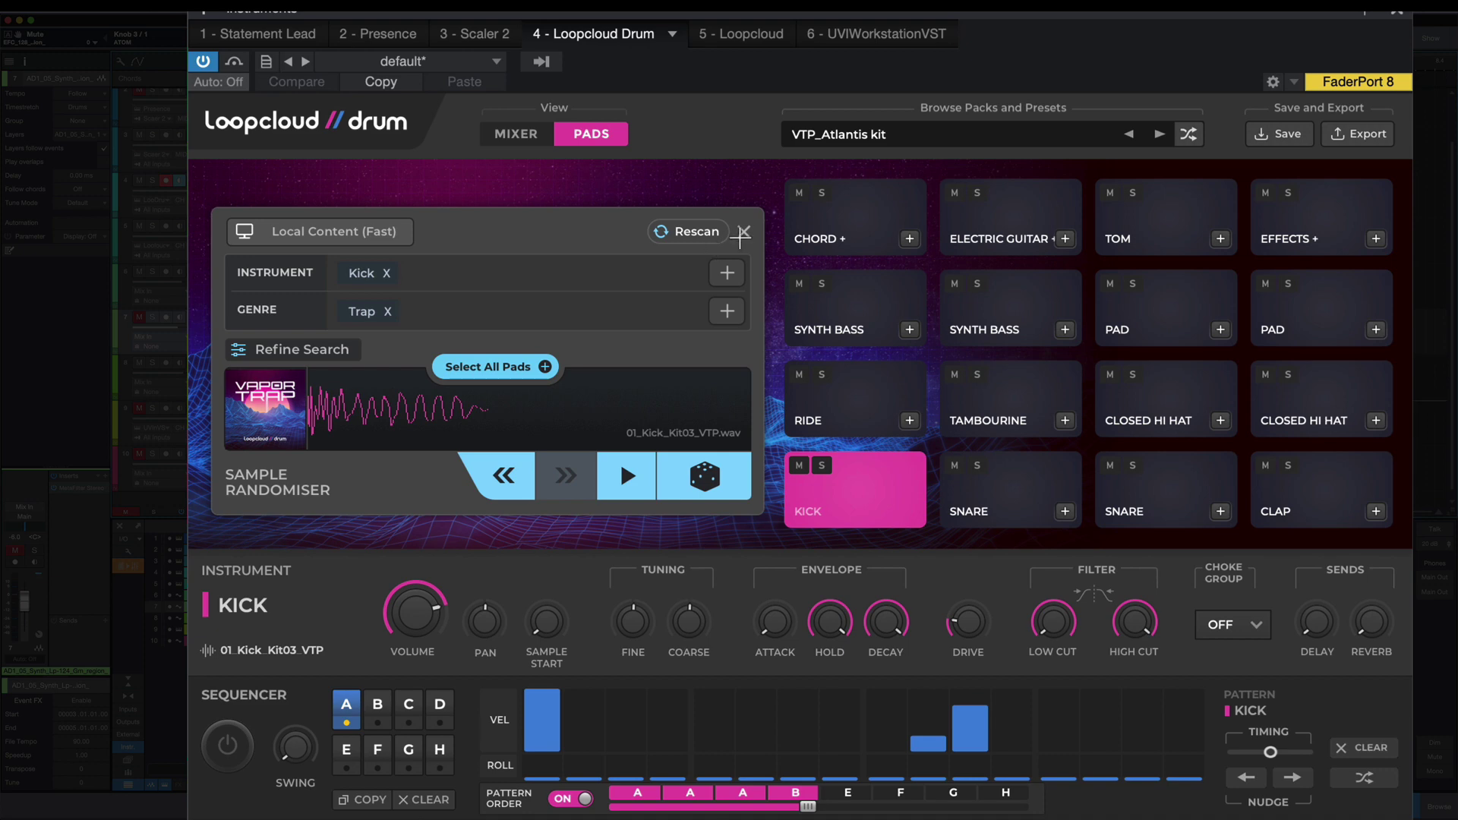
# Step: Close the randomiser, audition the new kick sound, and switch to the Loopcloud app
pyautogui.click(743, 233)
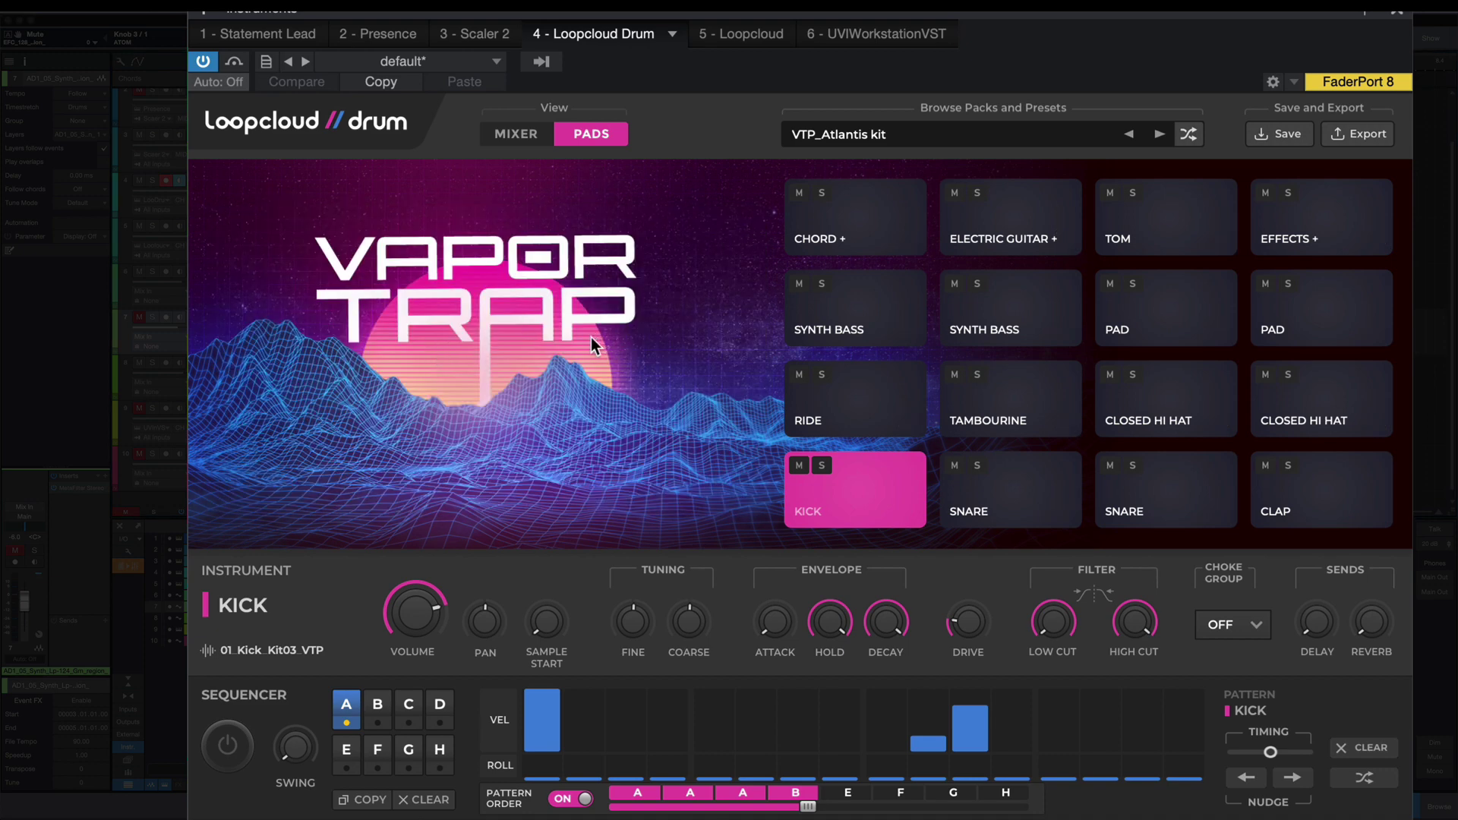
pyautogui.click(859, 506)
pyautogui.press('super+Tab')
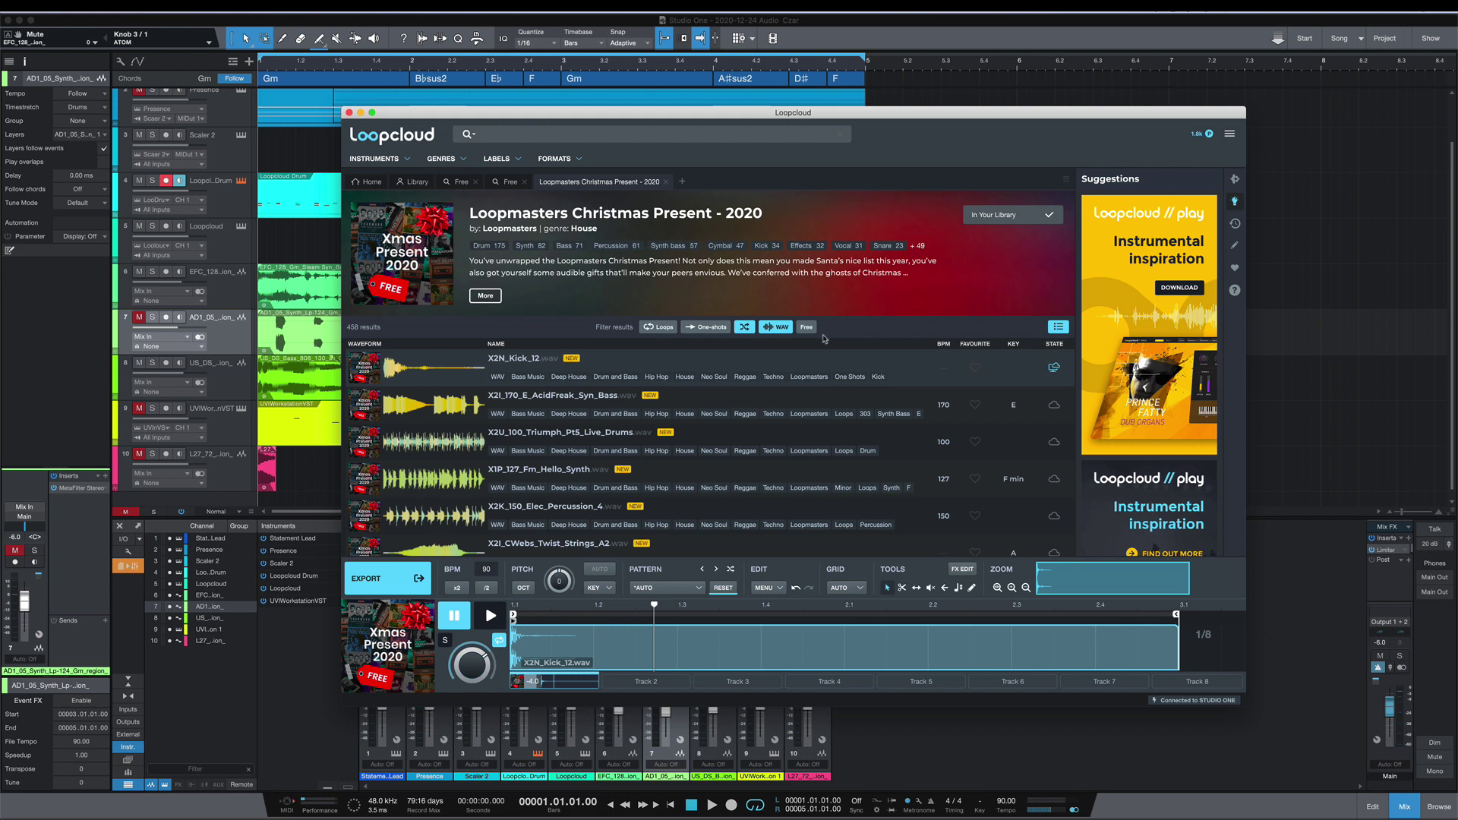
pyautogui.scroll(-3, 824, 404)
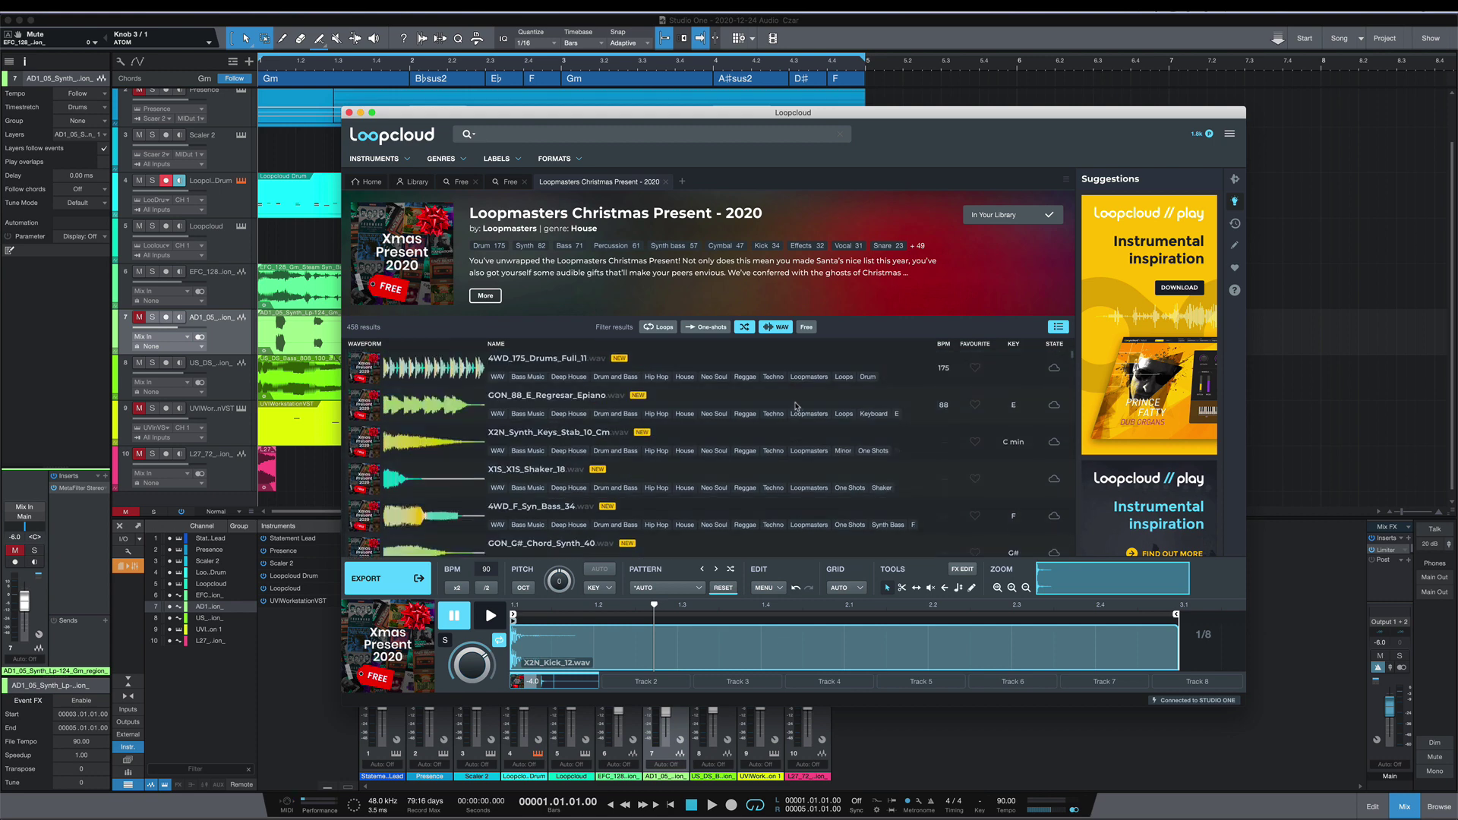
pyautogui.scroll(-3, 795, 407)
pyautogui.scroll(-3, 795, 411)
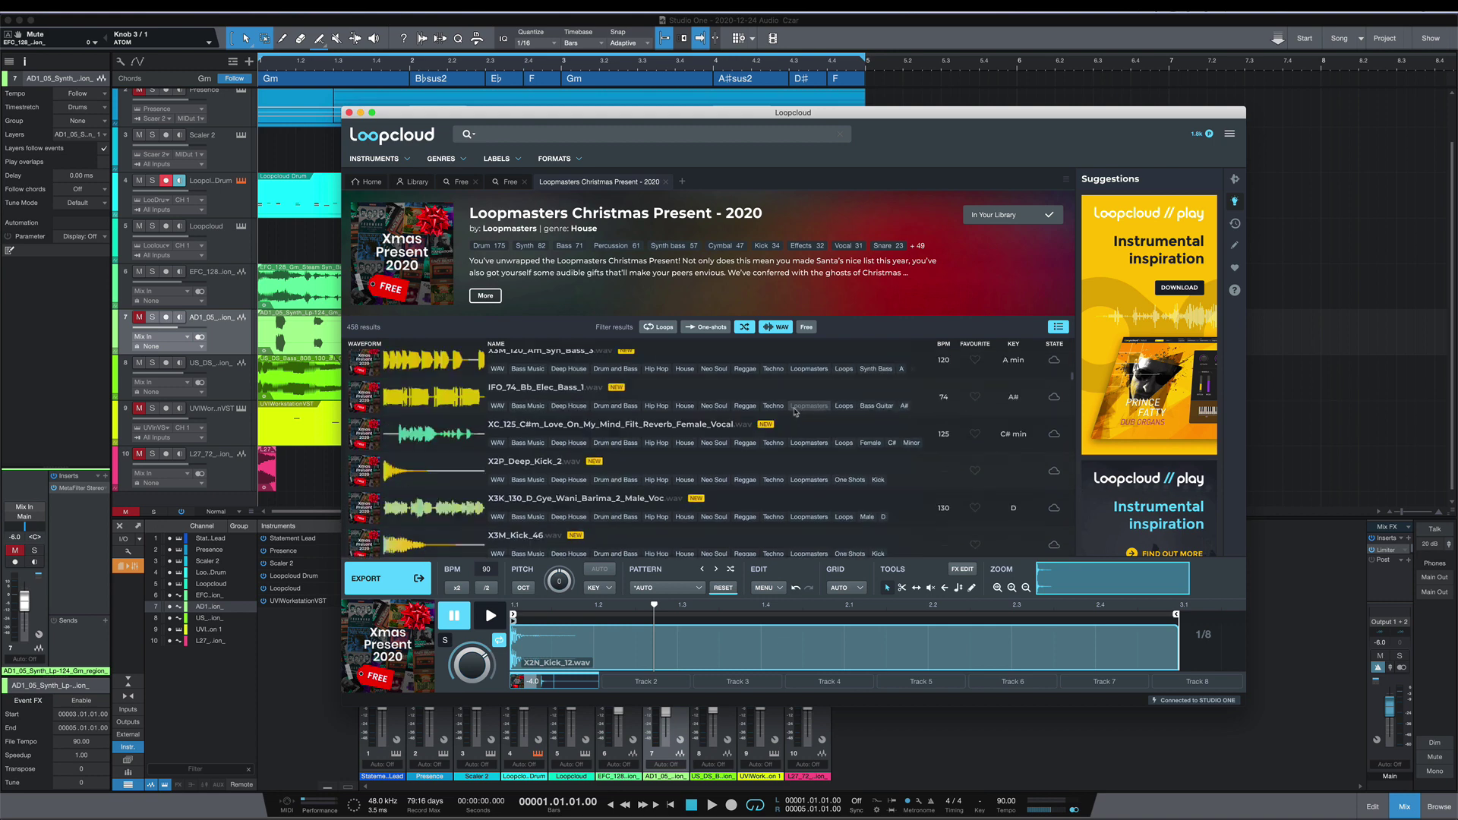
pyautogui.scroll(-3, 795, 413)
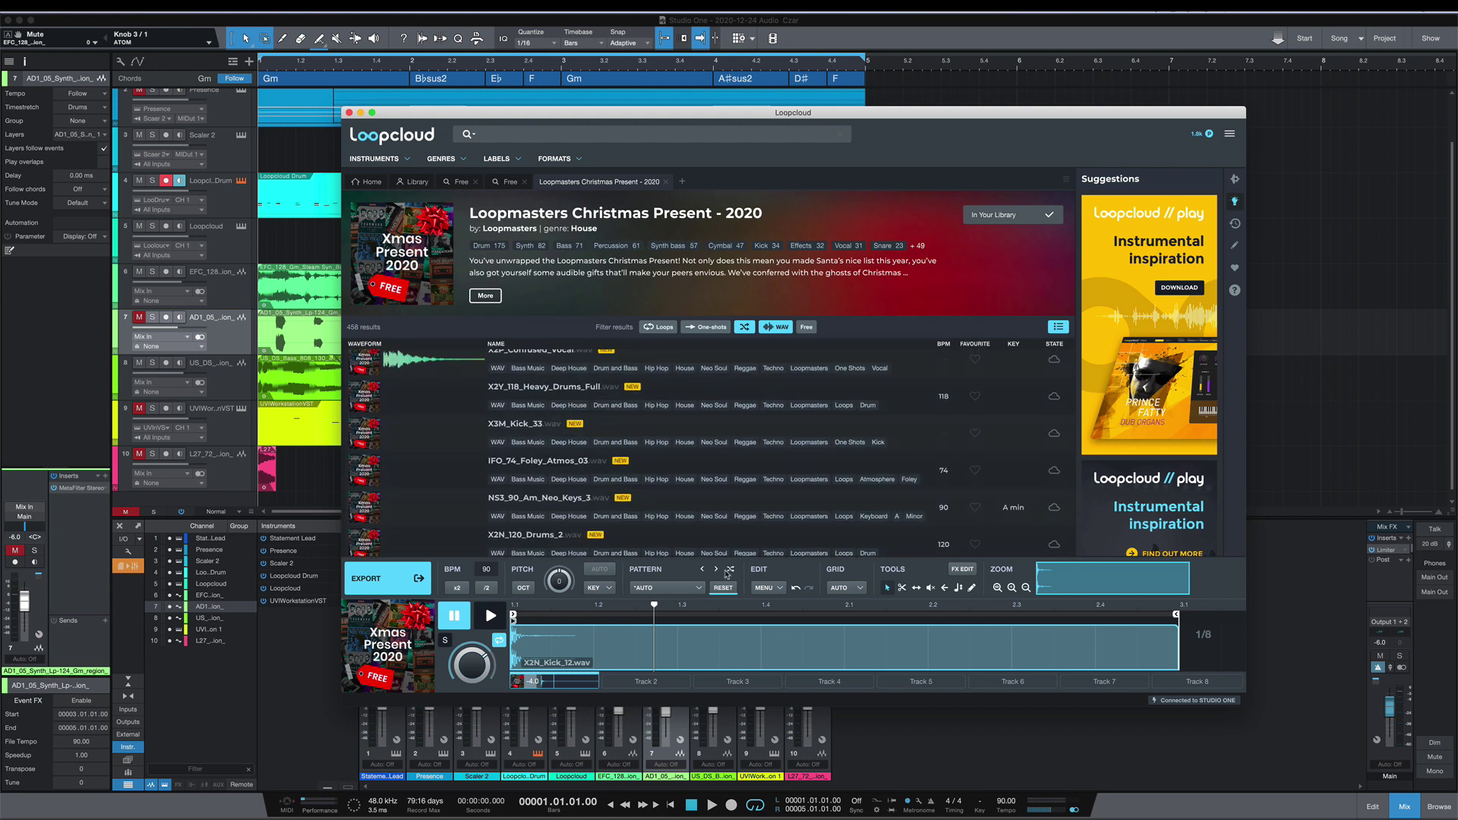